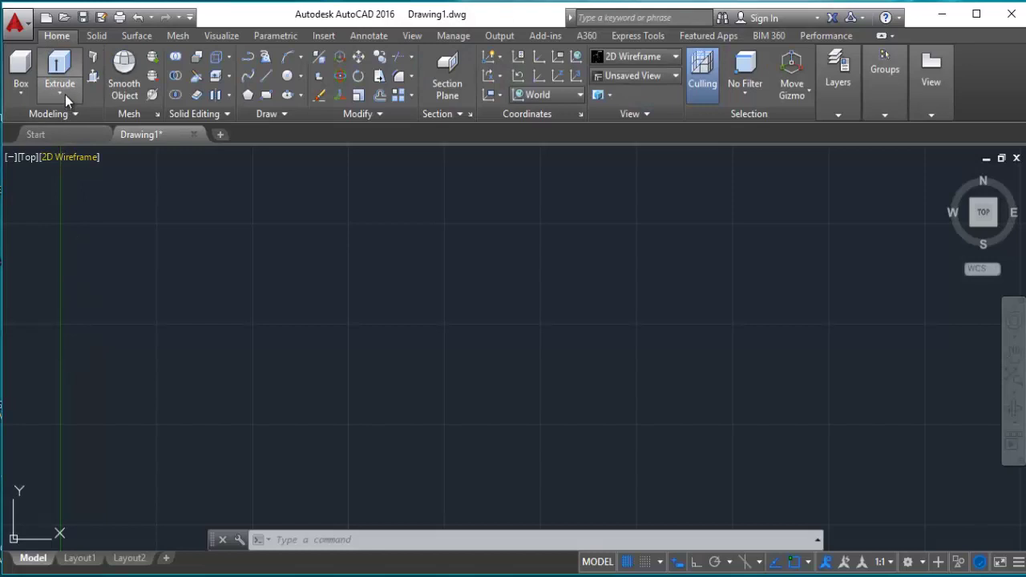
Open the Home tab's Draw panel command list to reach the Rectangle tool
left_click(65, 95)
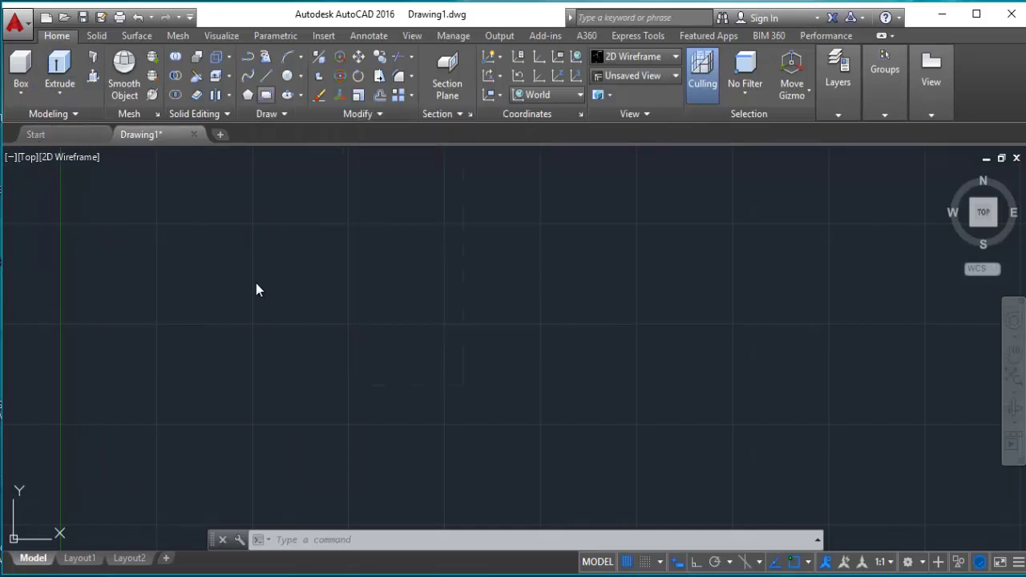
Draw a rectangle by picking two opposite corners
left_click(264, 98)
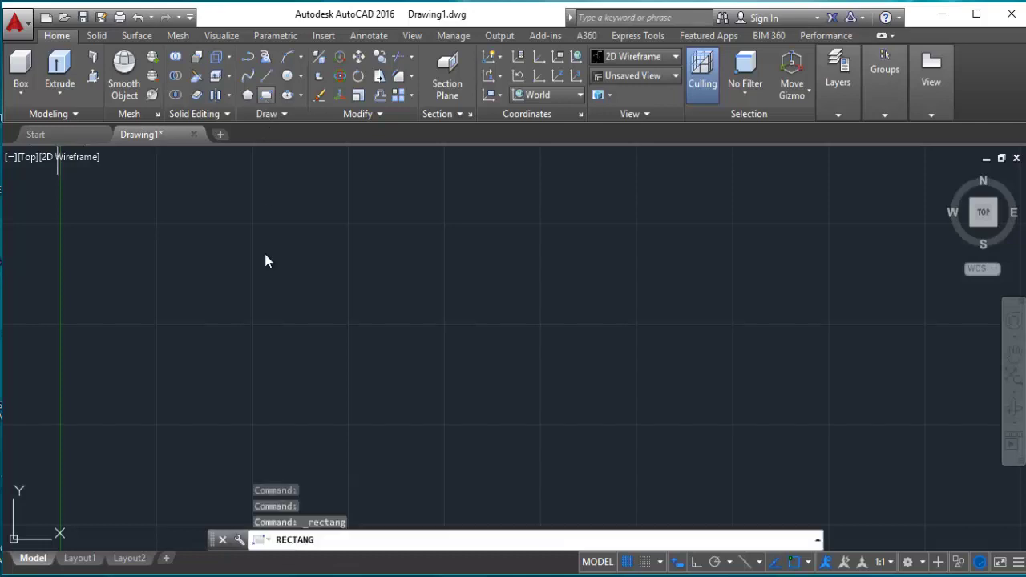
left_click(257, 241)
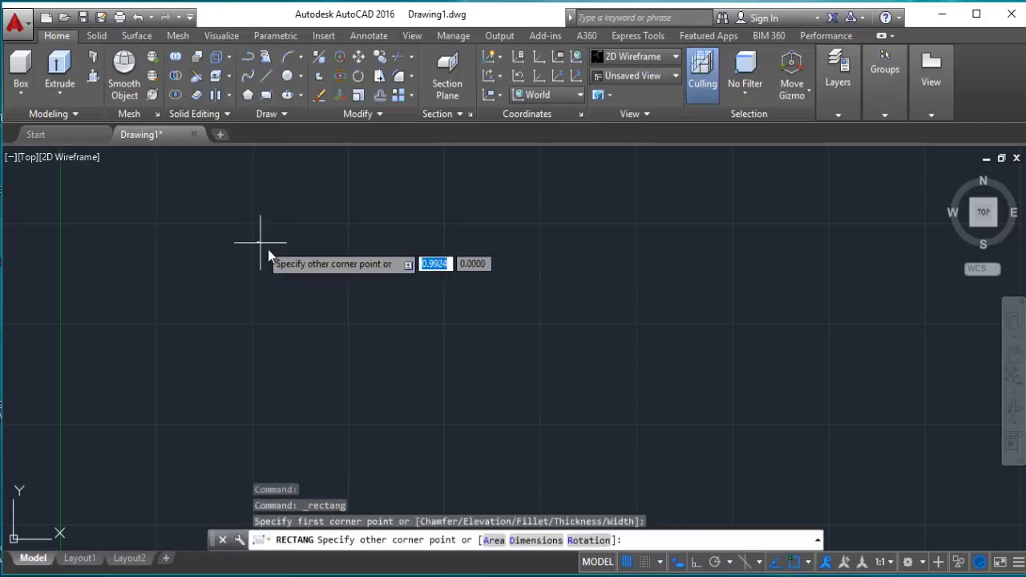
left_click(384, 343)
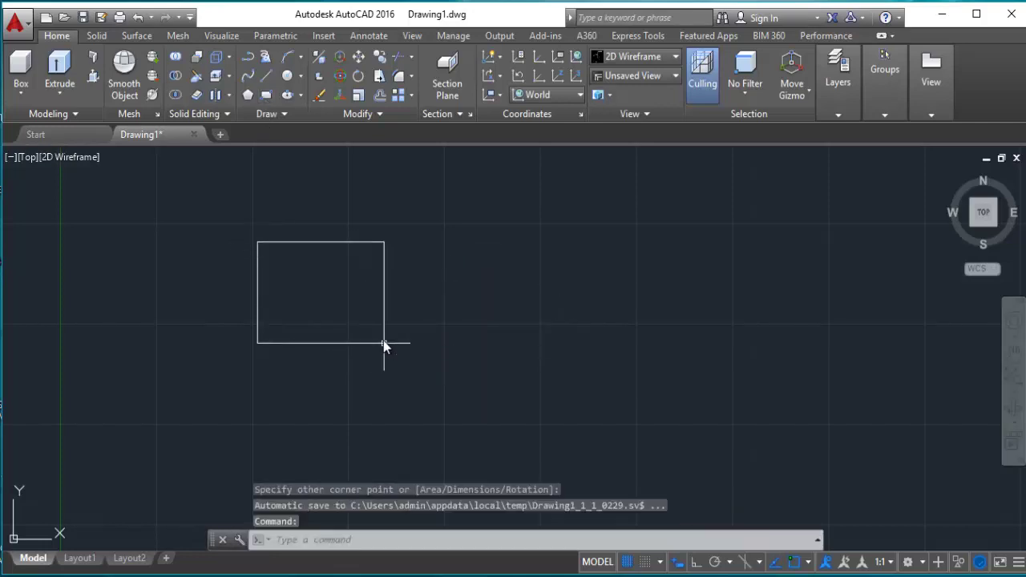
Switch to SW Isometric view and pan the rectangle toward the lower left
left_click(28, 158)
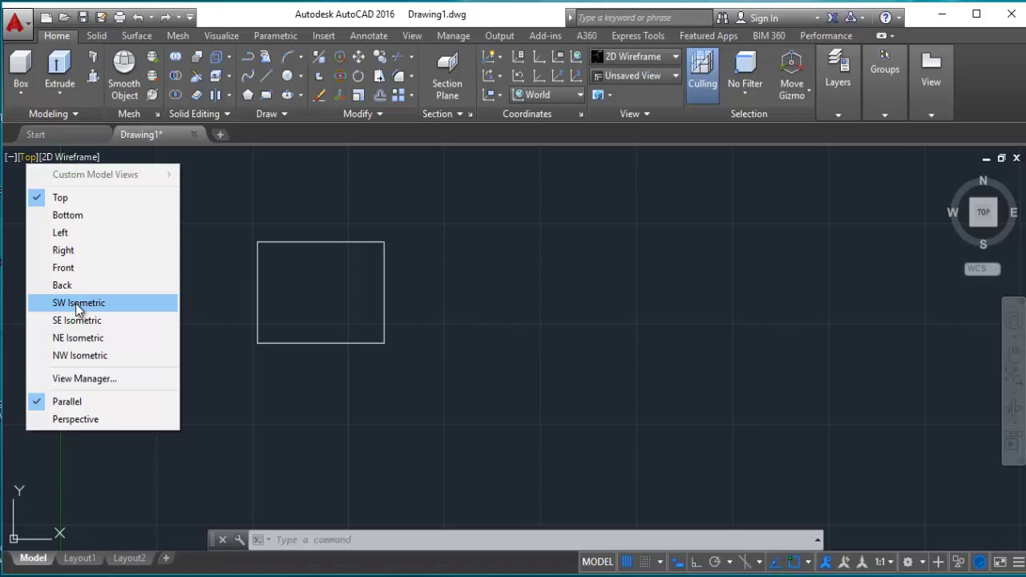
left_click(77, 306)
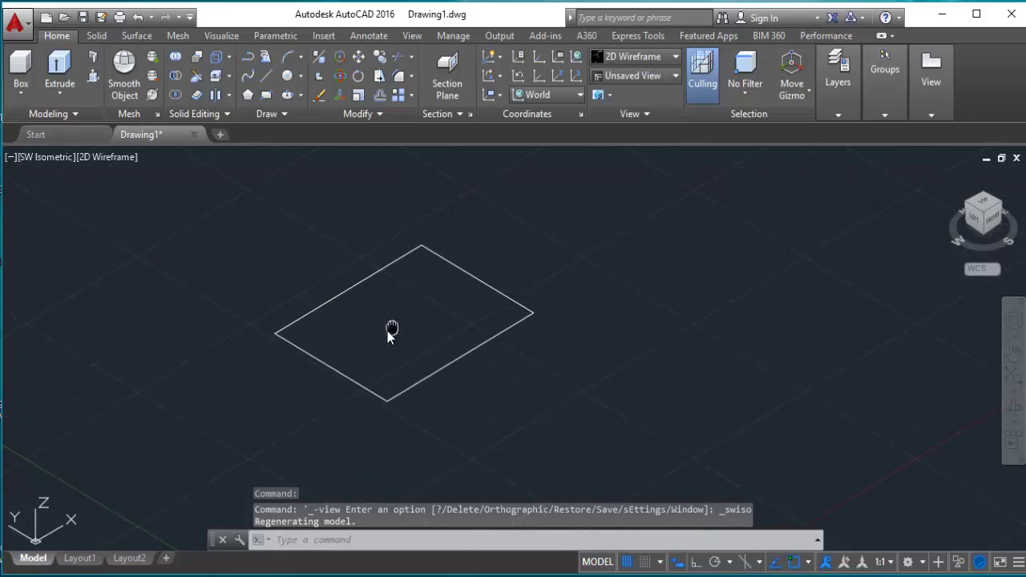
middle_click_drag(390, 331, 305, 383)
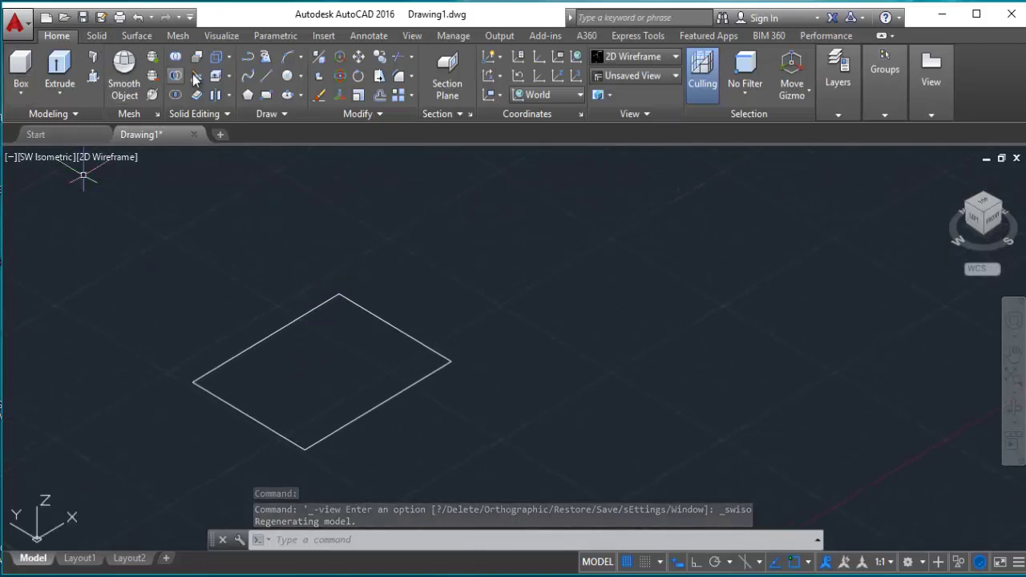
Draw a smaller rectangle to the right of the first one
left_click(266, 95)
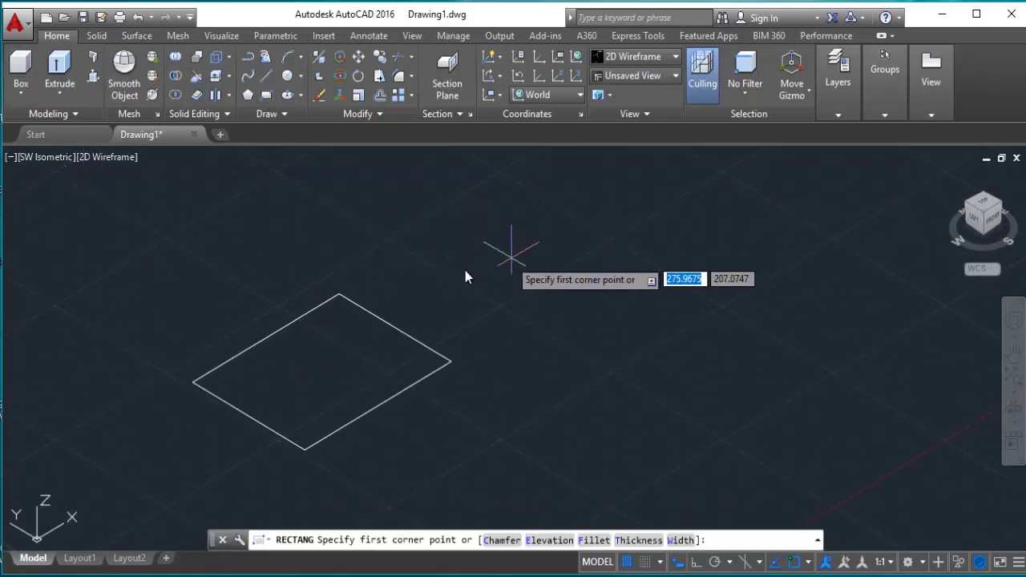
left_click(436, 269)
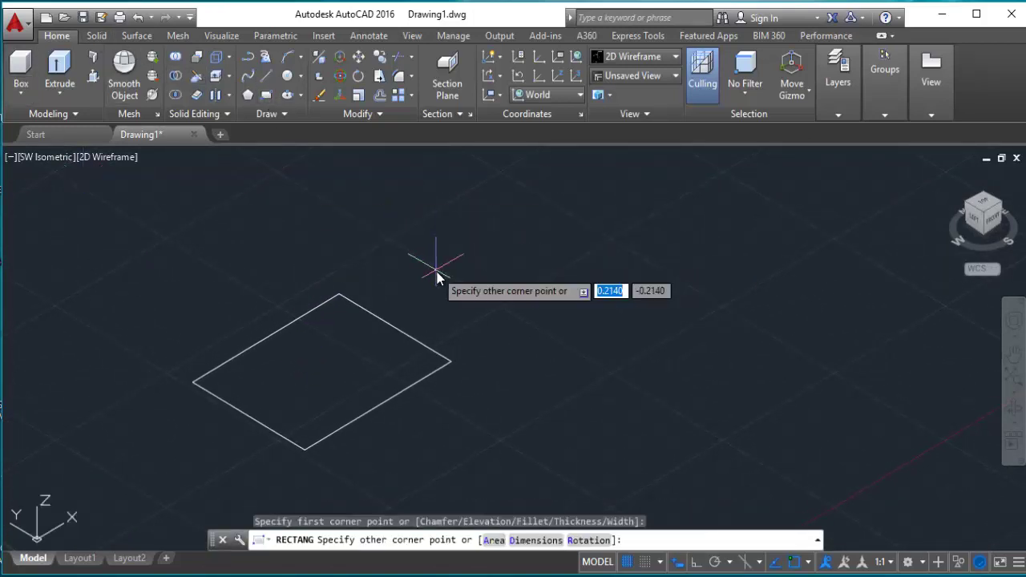
left_click(591, 268)
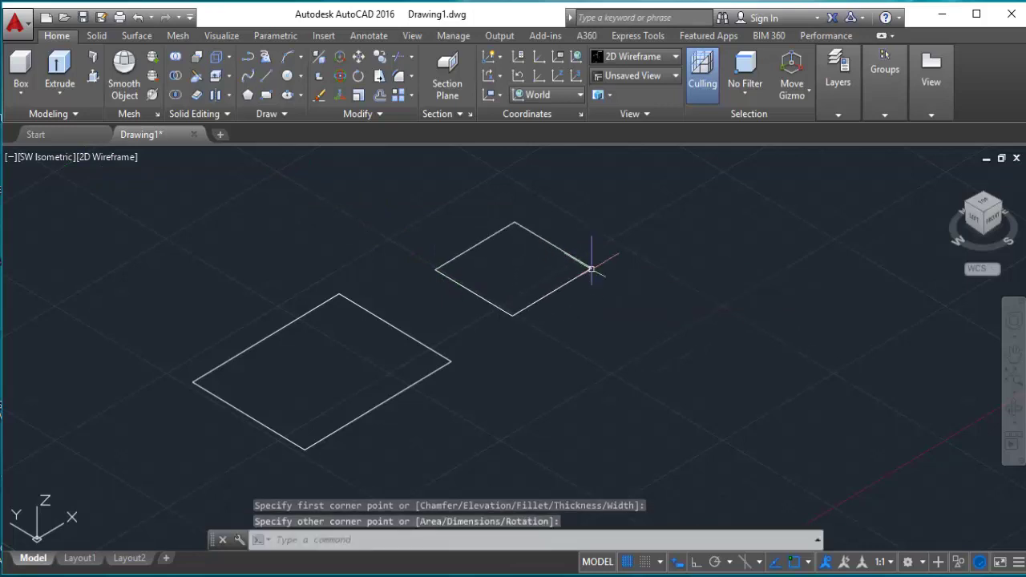
Explode the small rectangle with X into four lines and select all four edges
left_click(523, 282)
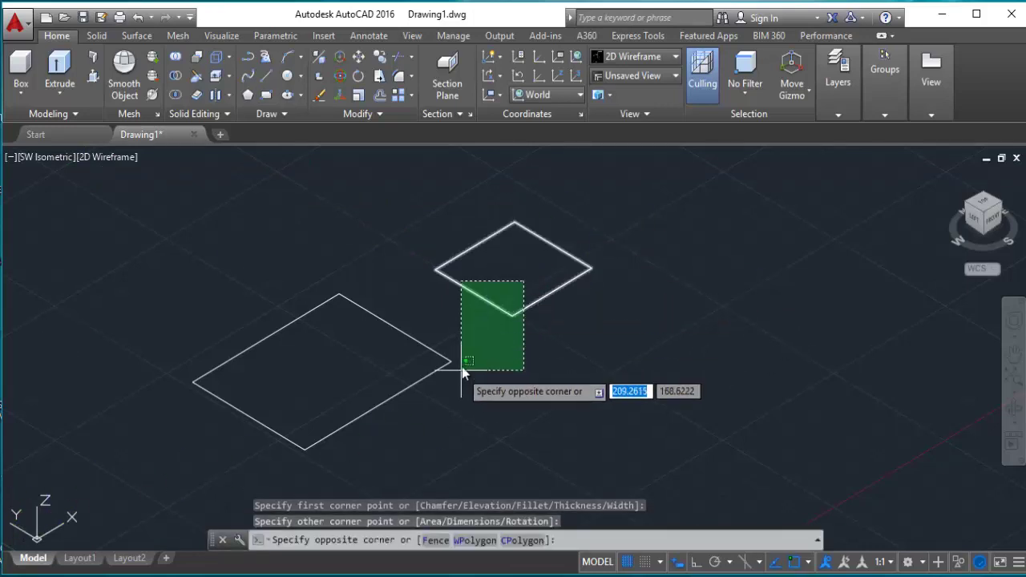
left_click(462, 366)
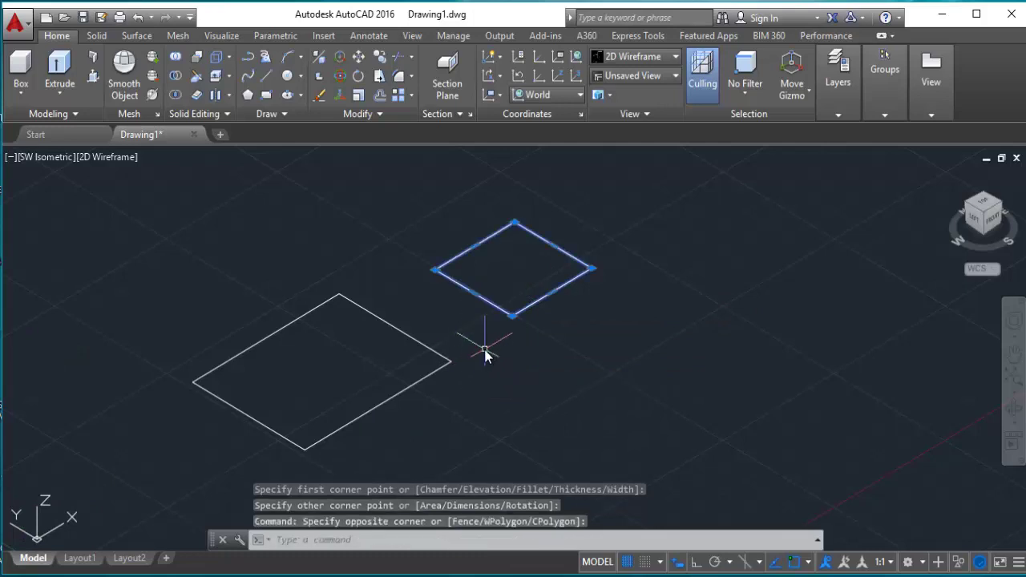
type("x")
key("Return")
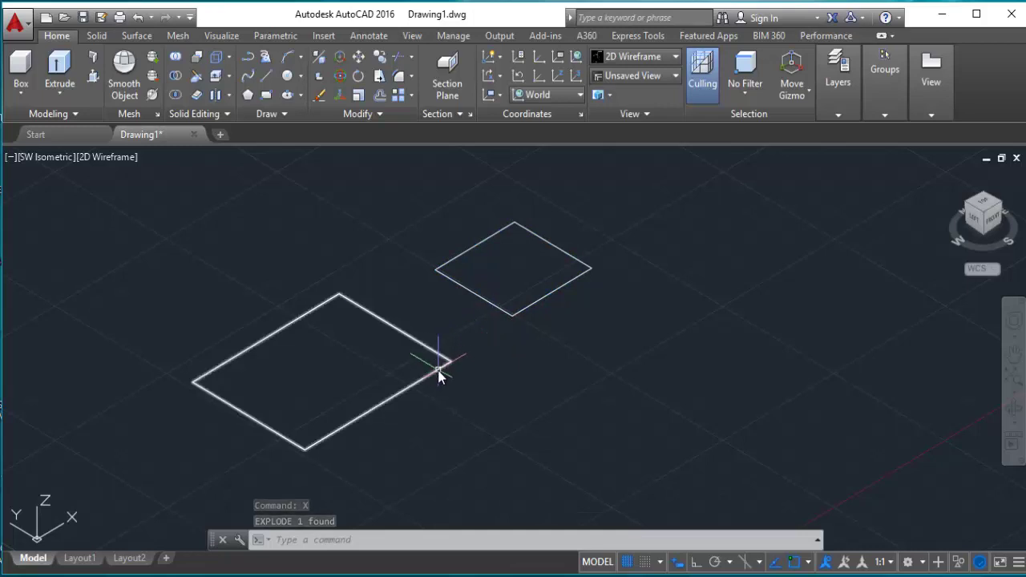
left_click(543, 303)
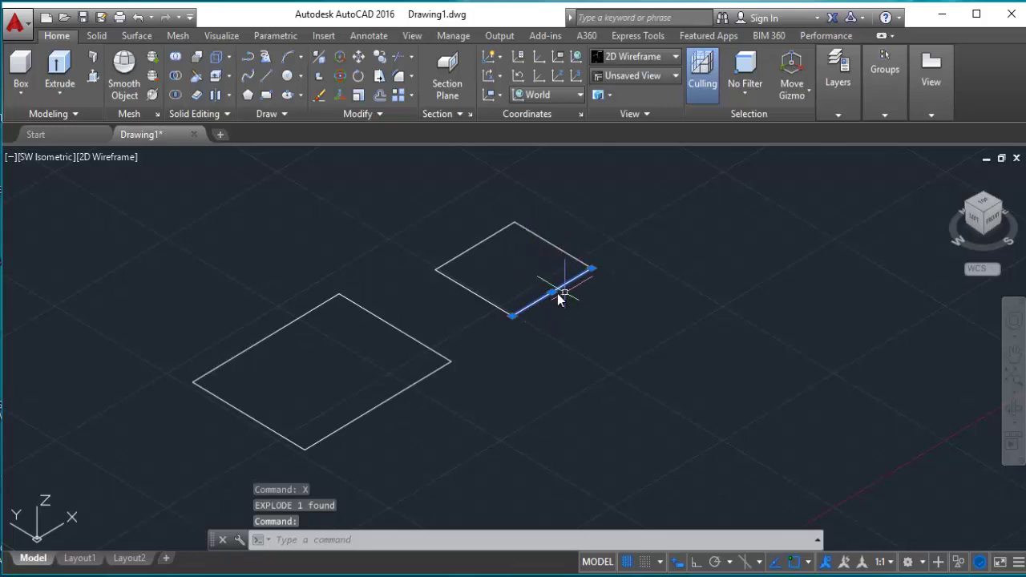
left_click(590, 202)
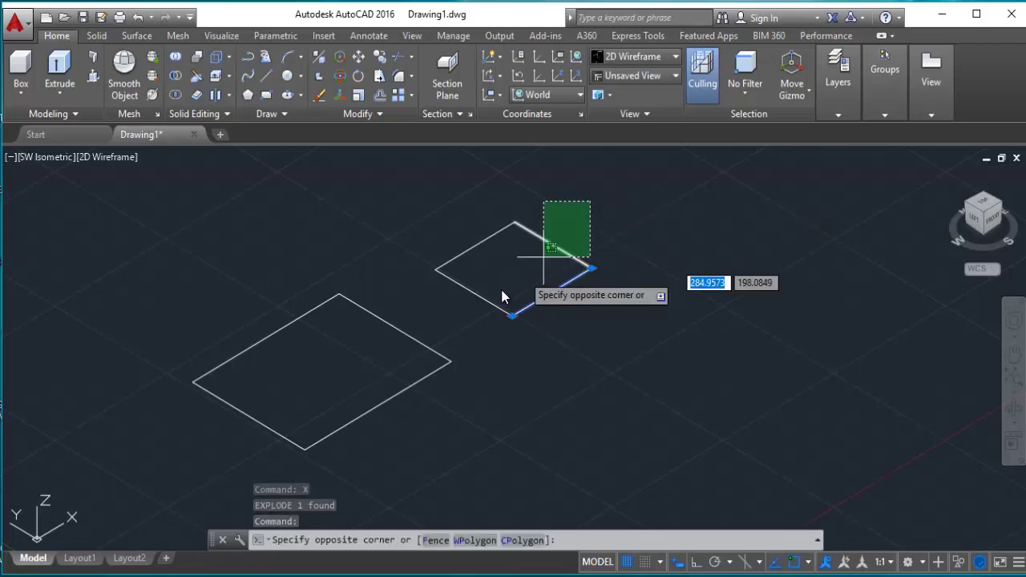
left_click(454, 324)
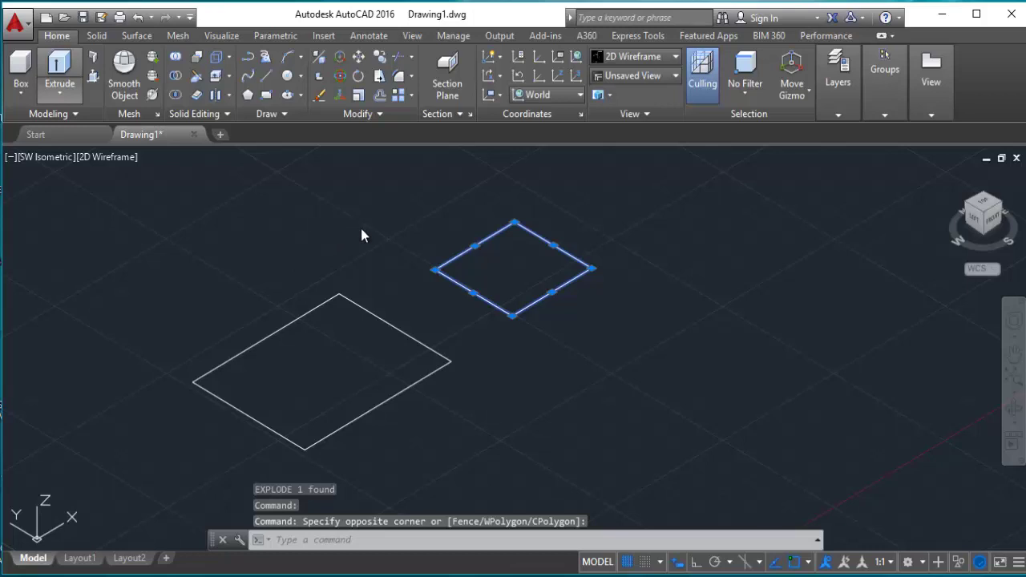
Extrude the square's four edges into walls and the large rectangle into a solid box
left_click(429, 207)
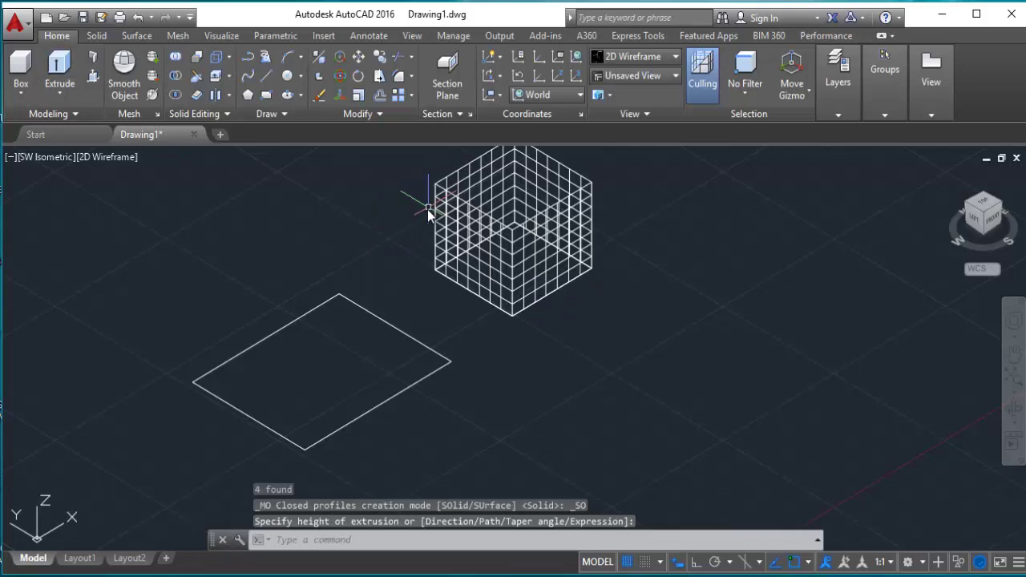
left_click(396, 295)
left_click(292, 313)
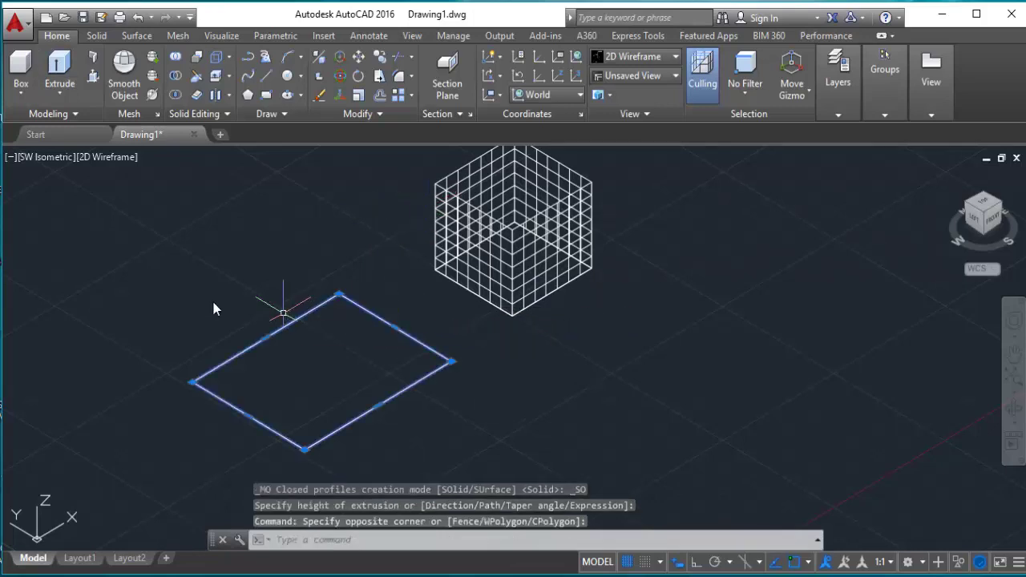
left_click(59, 71)
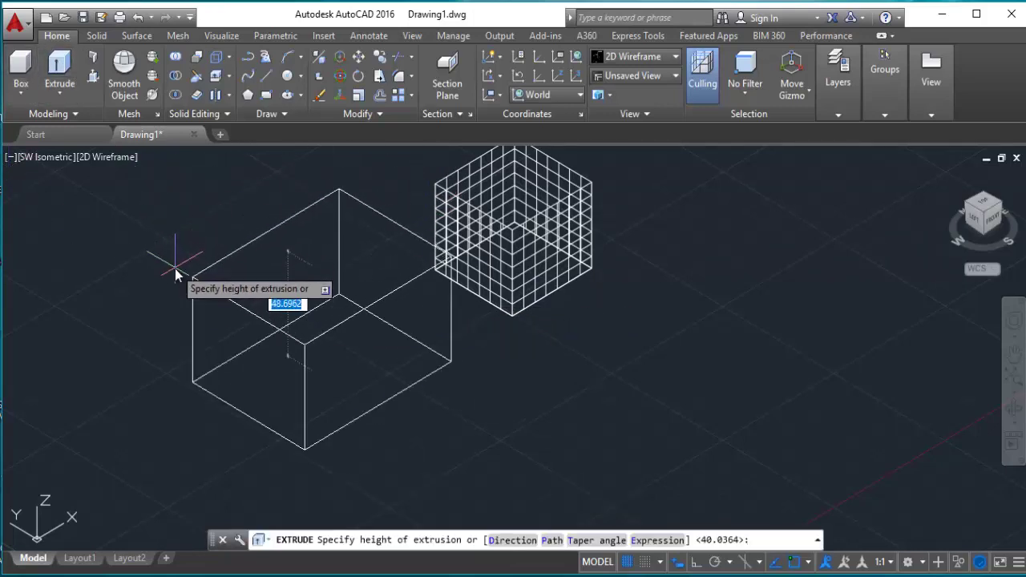
key("Escape")
middle_click_drag(174, 246, 152, 291)
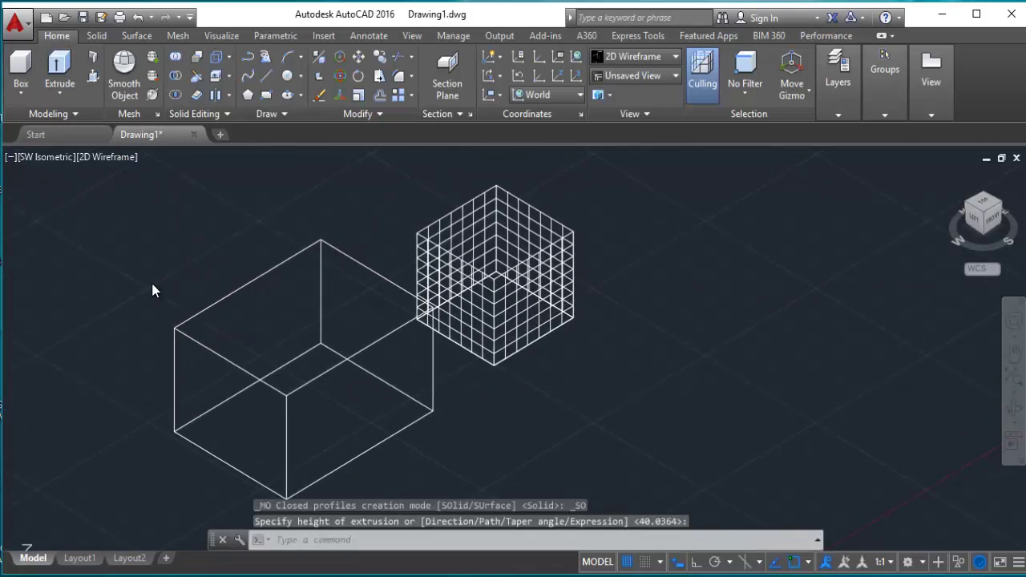
Switch to Realistic shading and orbit and zoom to inspect both objects
left_click(94, 156)
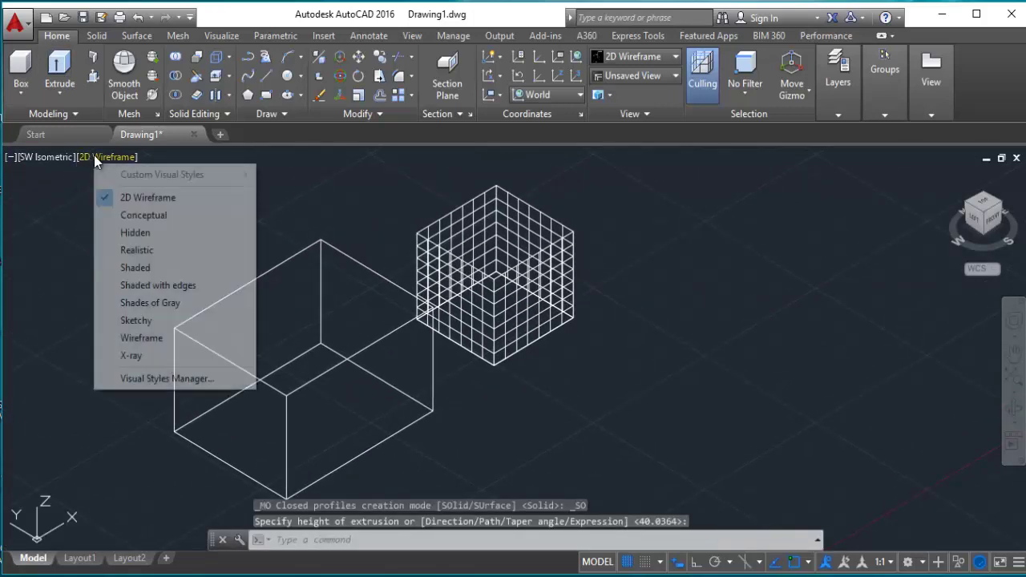
left_click(131, 250)
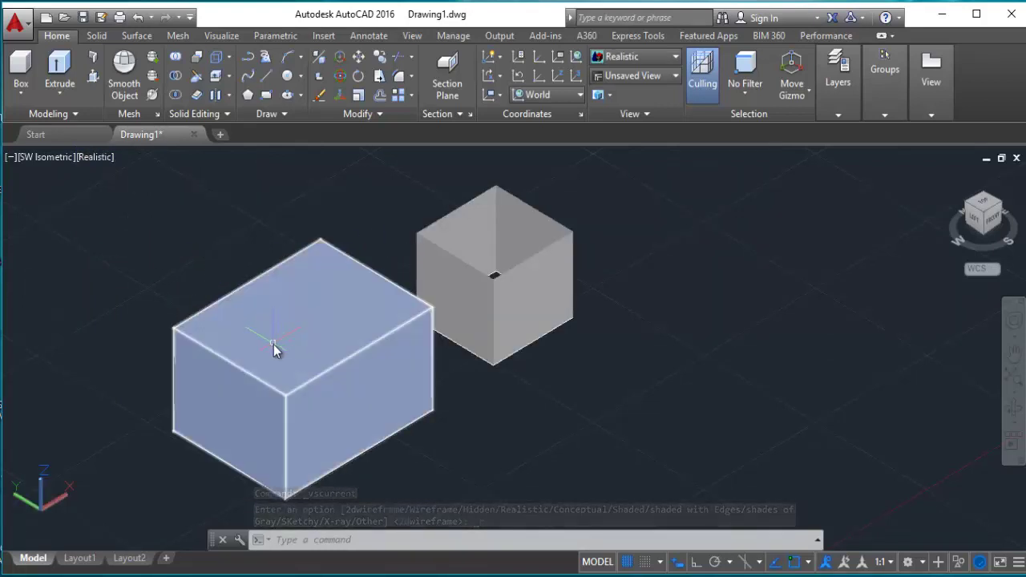
mouse_move(273, 345)
middle_mouse_down("shift")
mouse_move(223, 345)
mouse_move(318, 371)
mouse_move(469, 360)
mouse_move(424, 414)
mouse_move(342, 439)
mouse_move(190, 428)
middle_mouse_up("shift")
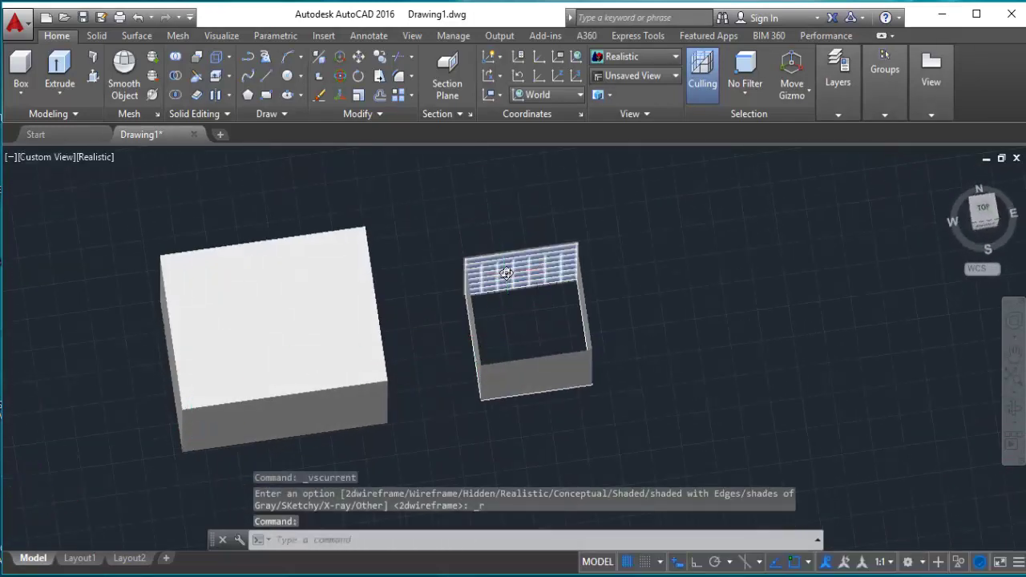
mouse_move(510, 287)
middle_mouse_down("shift")
mouse_move(537, 310)
mouse_move(586, 268)
middle_mouse_up("shift")
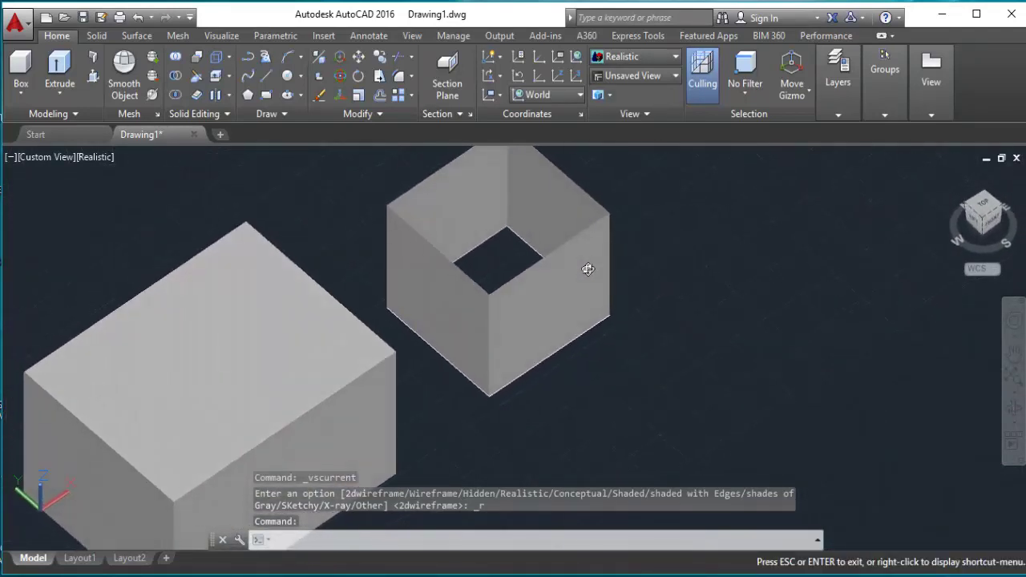
scroll(230, 309, "down", 5)
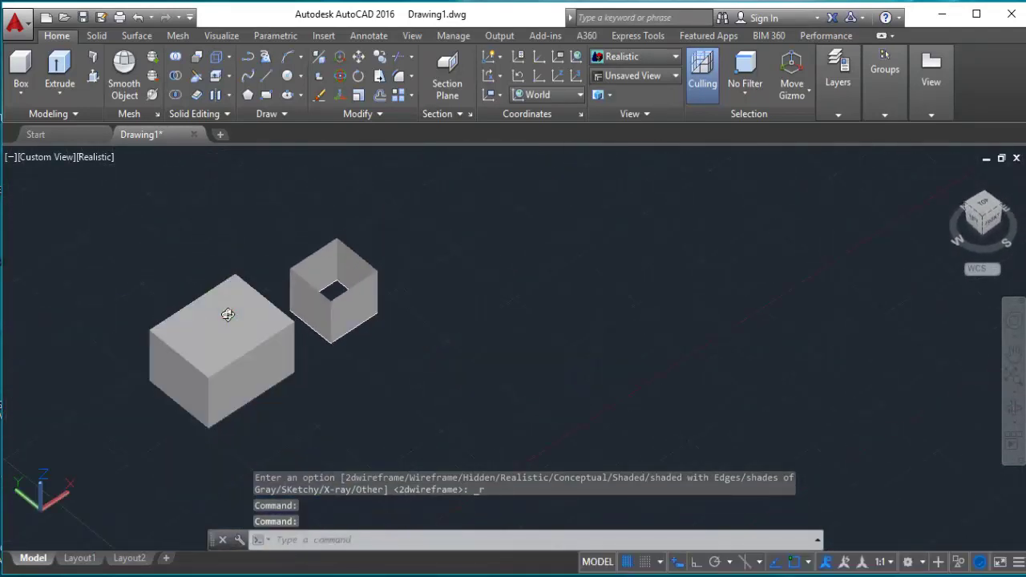
mouse_move(224, 314)
middle_mouse_down("shift")
mouse_move(305, 323)
mouse_move(289, 359)
mouse_move(305, 227)
mouse_move(262, 379)
mouse_move(280, 344)
middle_mouse_up("shift")
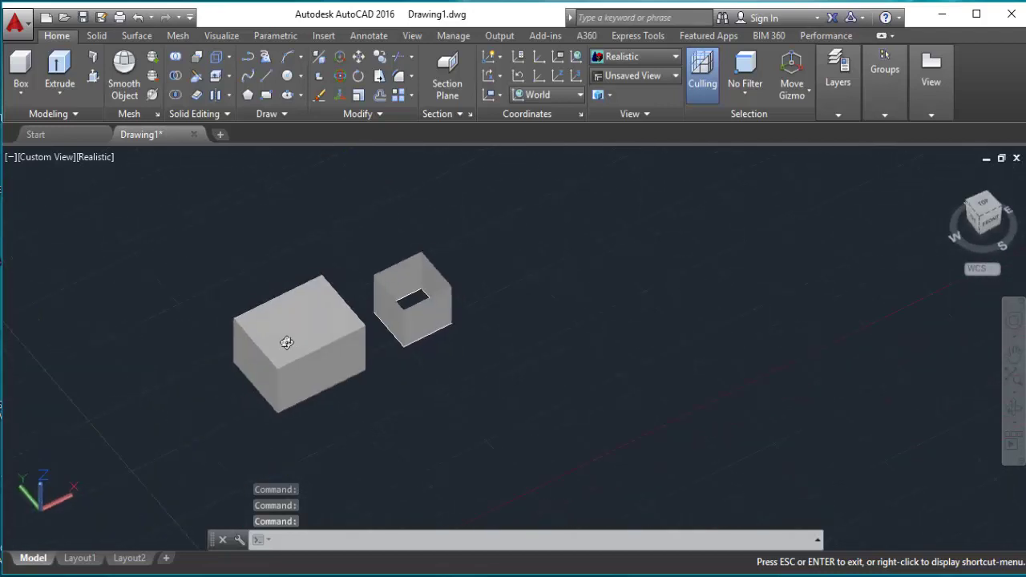
scroll(303, 354, "up", 3)
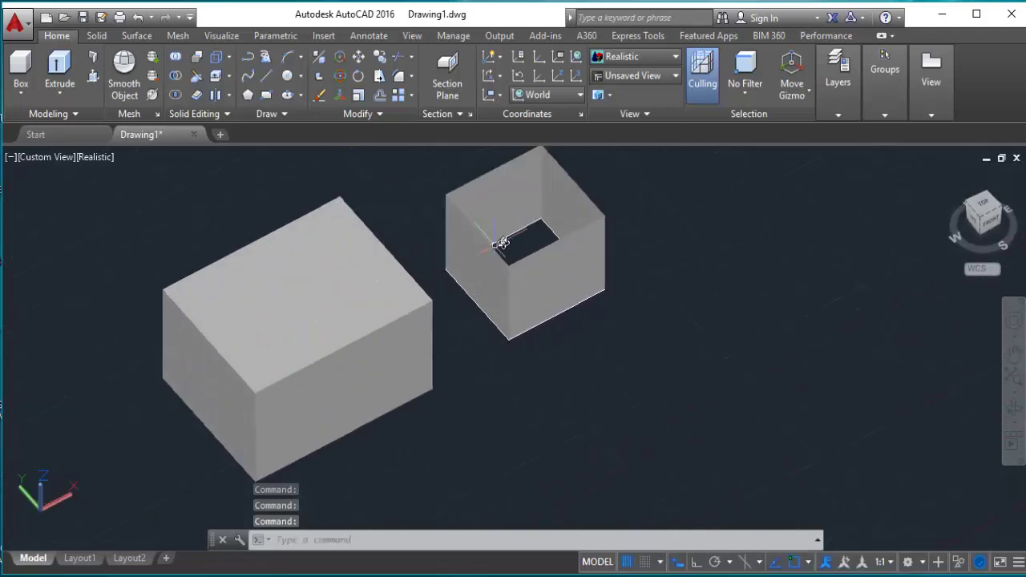
scroll(450, 302, "down", 3)
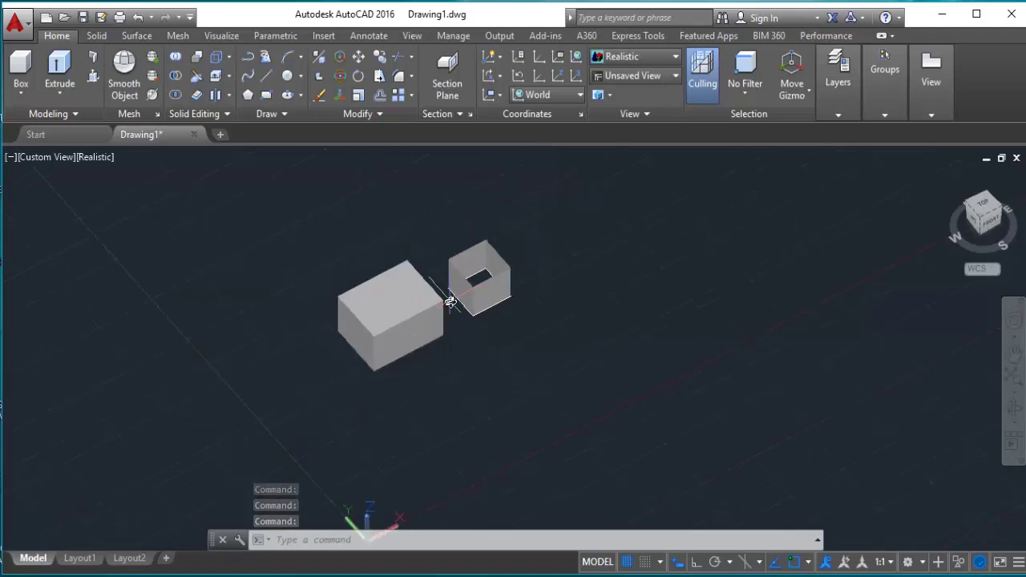
scroll(487, 265, "up", 2)
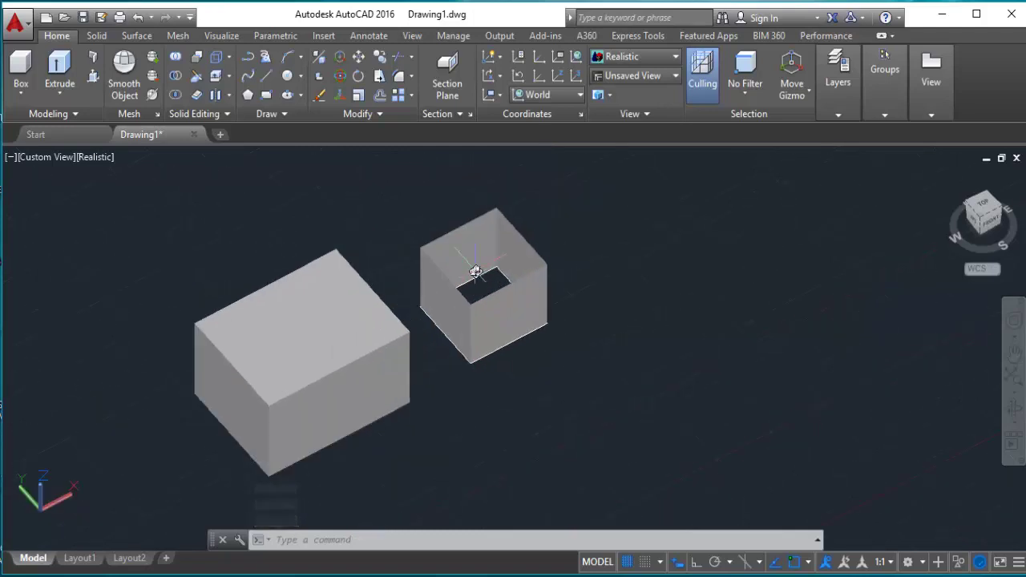
scroll(471, 267, "up", 3)
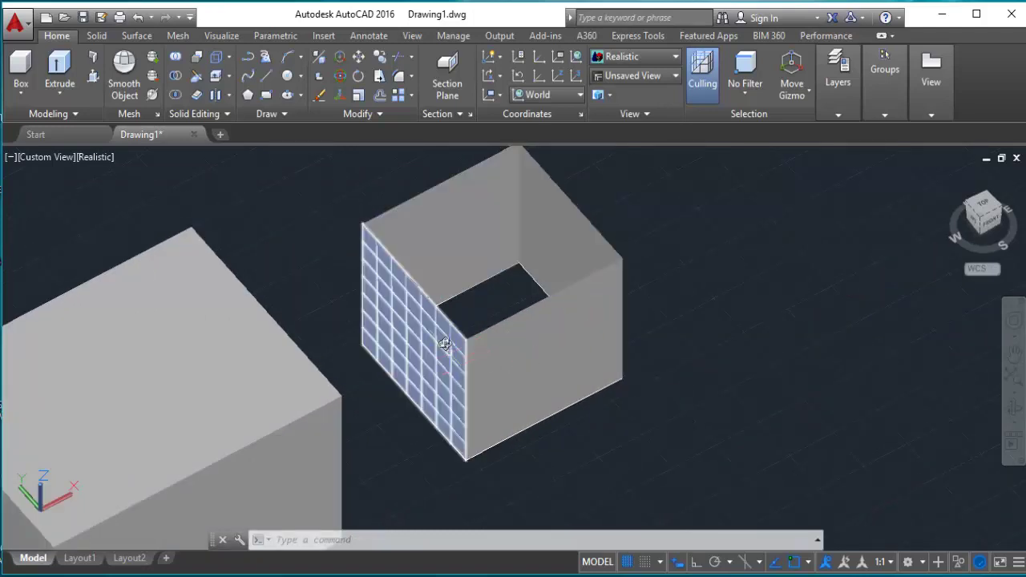
scroll(357, 351, "down", 3)
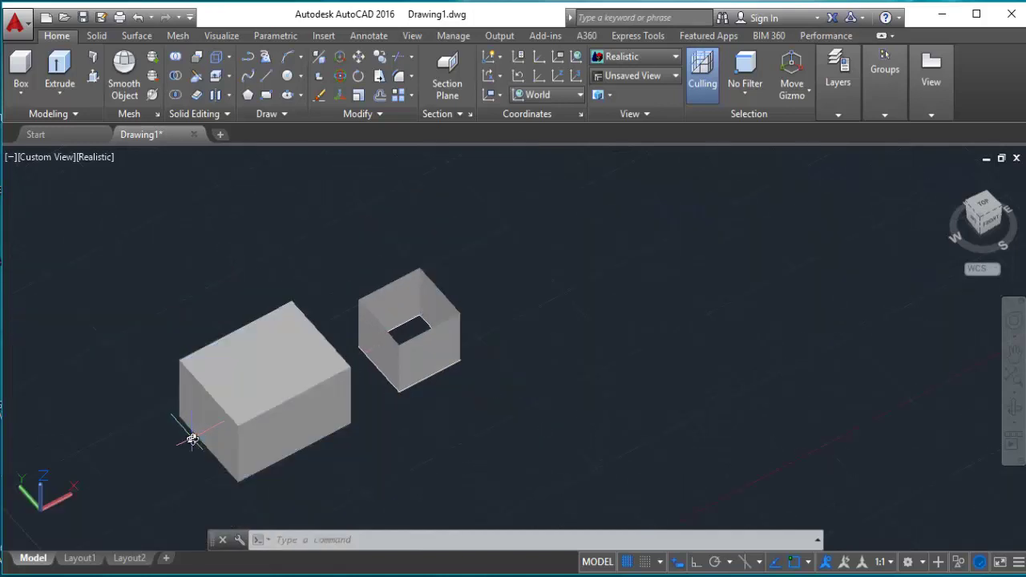
scroll(190, 437, "up", 4)
scroll(190, 437, "down", 4)
scroll(190, 437, "down", 1)
Erase the solid box and the four wall surfaces with a crossing selection
left_click(475, 236)
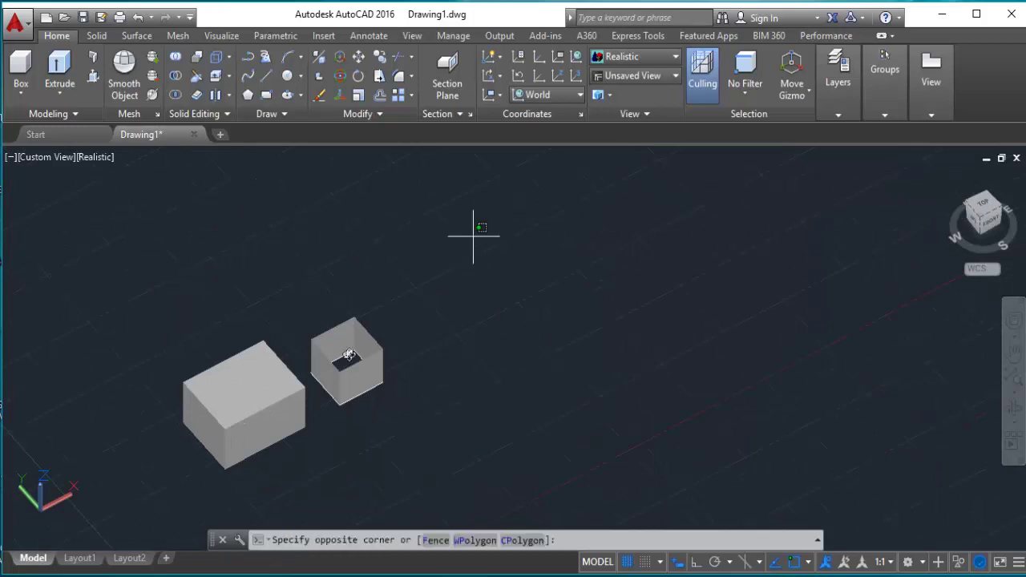
left_click(120, 485)
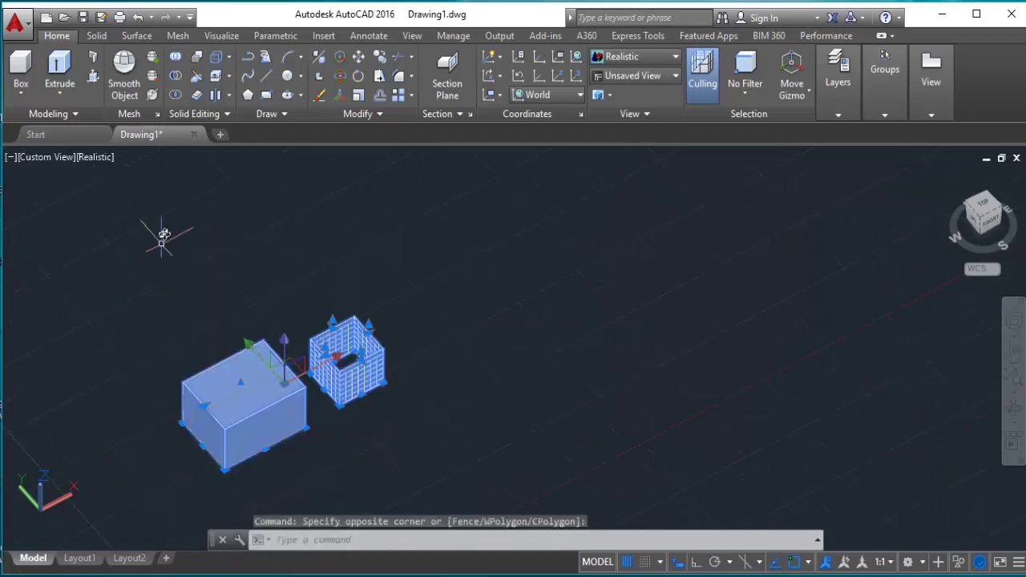
right_click(164, 214)
left_click(188, 312)
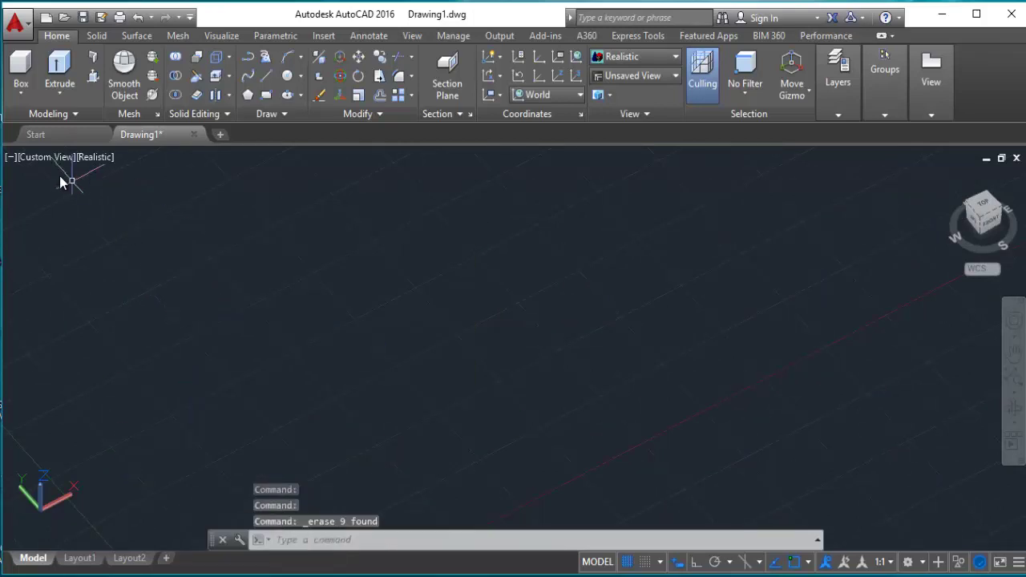
left_click(40, 158)
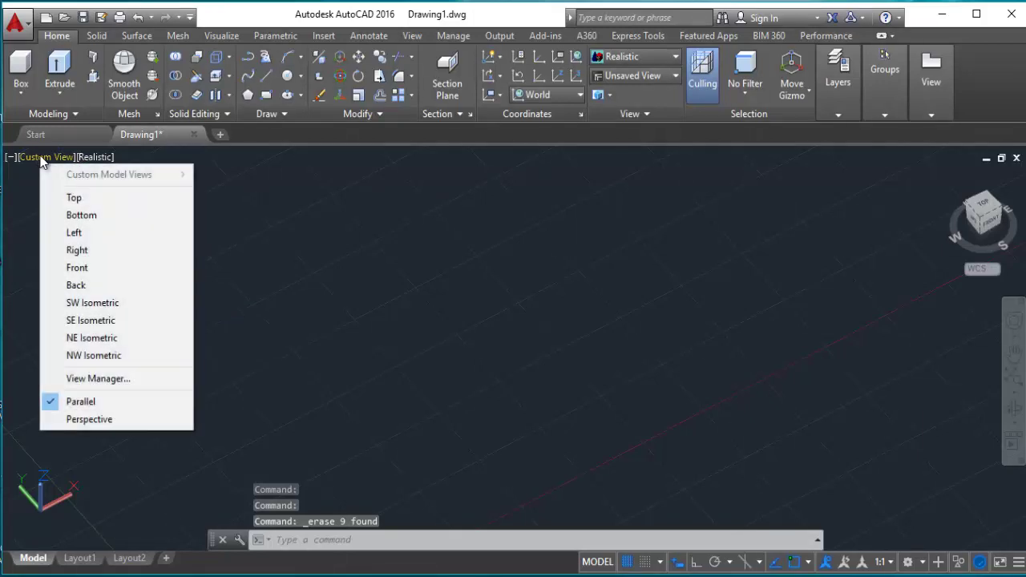
Switch to Top view and set UN length type to Architectural, keeping Inches insertion scale
left_click(61, 195)
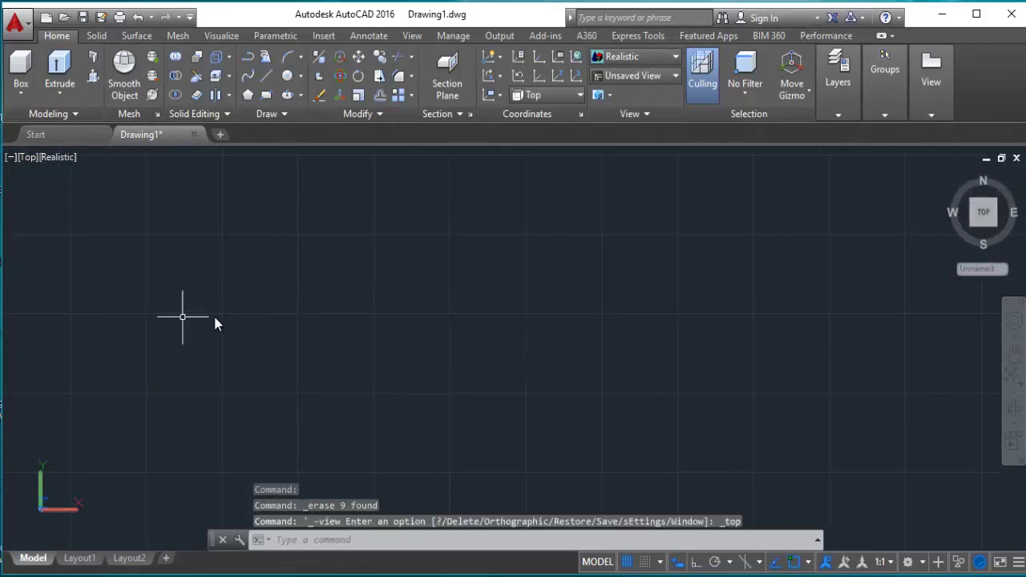
type("UN")
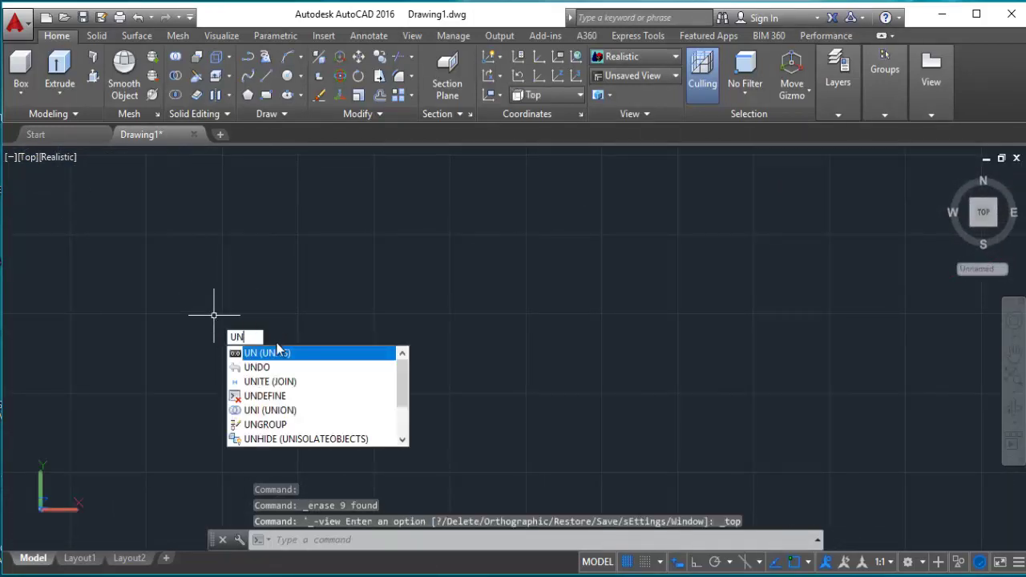
key("Return")
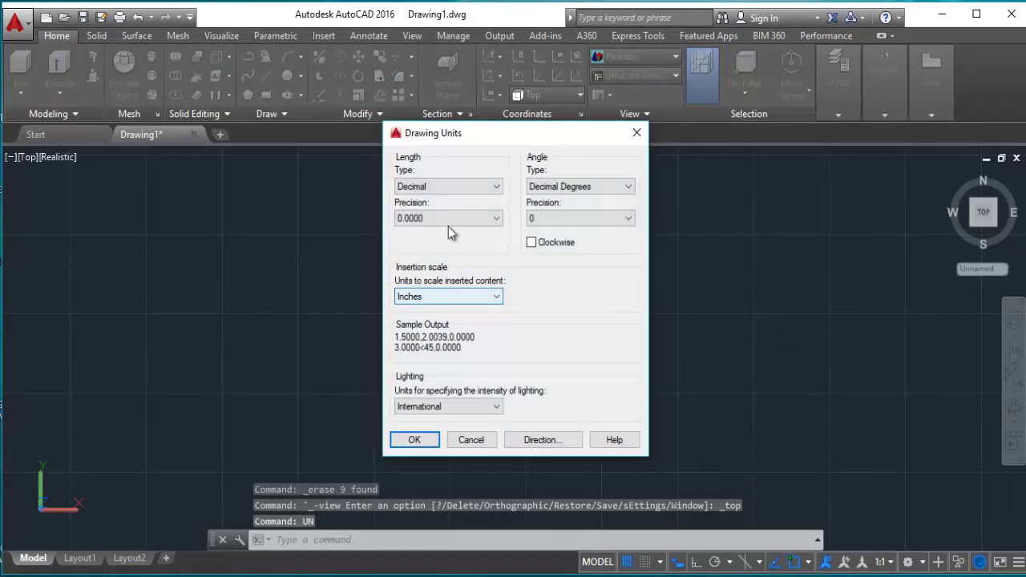
left_click(460, 188)
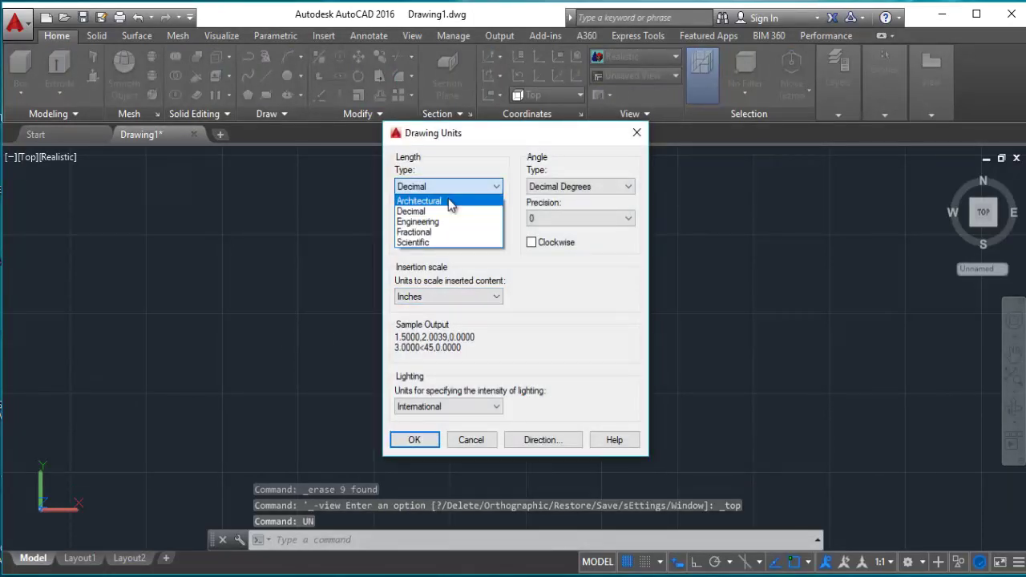
left_click(448, 198)
left_click(451, 296)
left_click(451, 297)
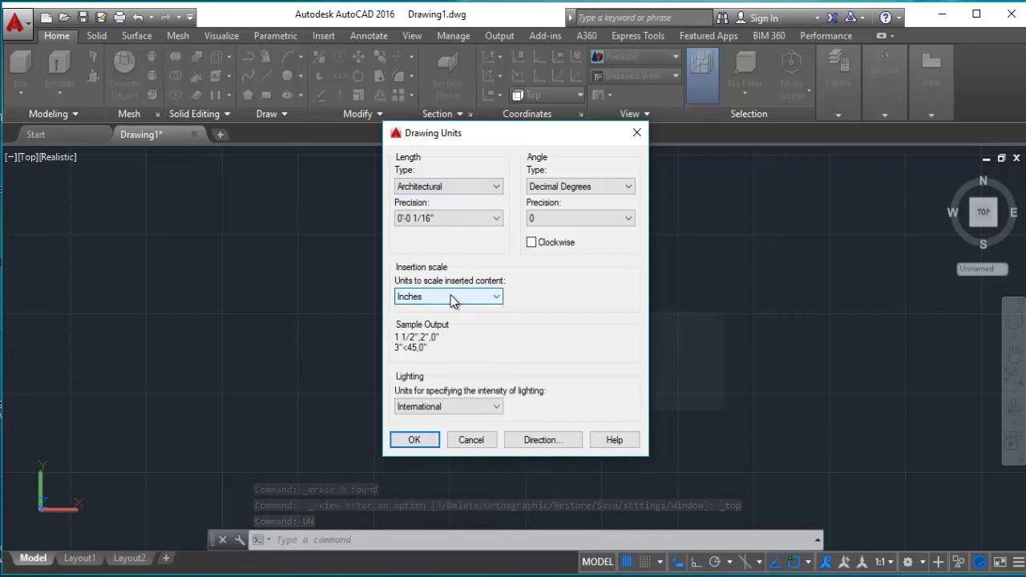
left_click(449, 406)
left_click(414, 440)
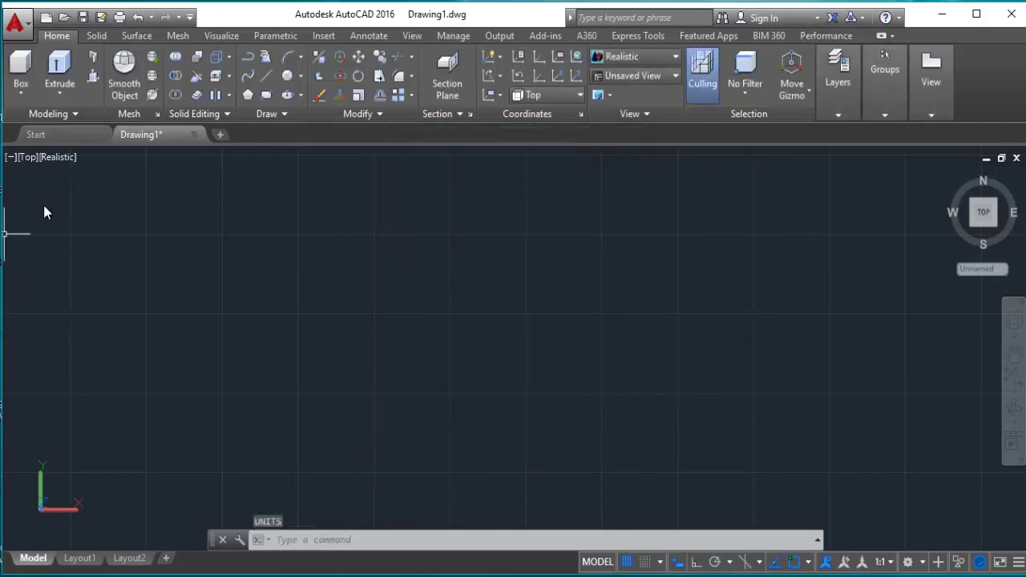
Switch the visual style to 2D Wireframe and start the Polysolid command
left_click(58, 157)
left_click(88, 197)
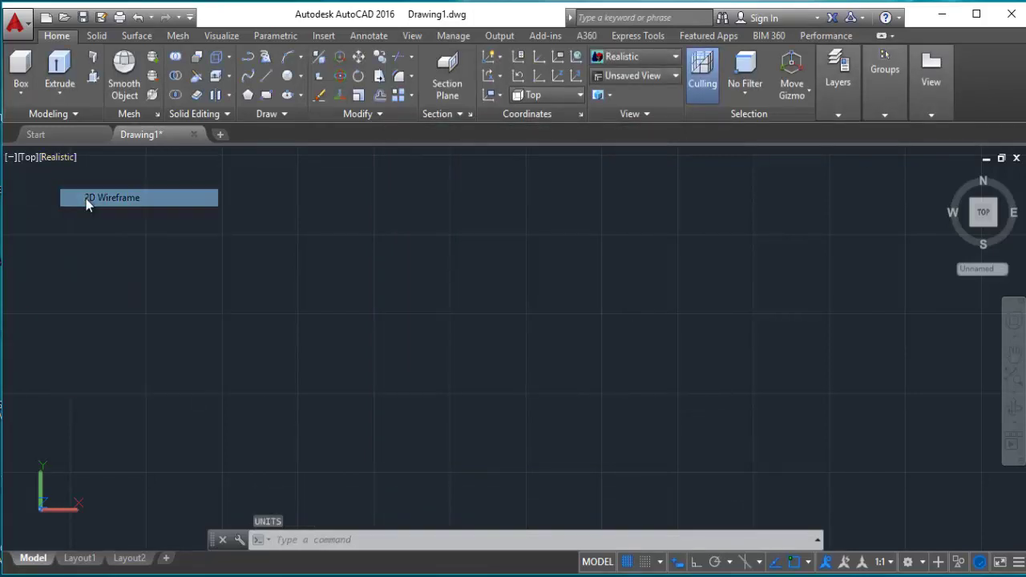
left_click(94, 60)
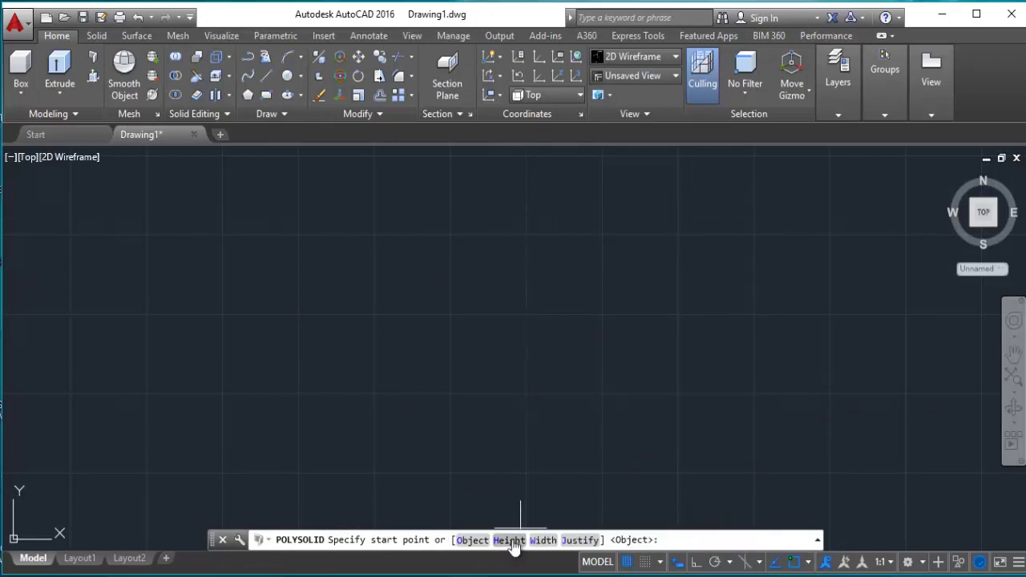
Give the polysolid Height 10', Width 9 and Justify L options
left_click(511, 539)
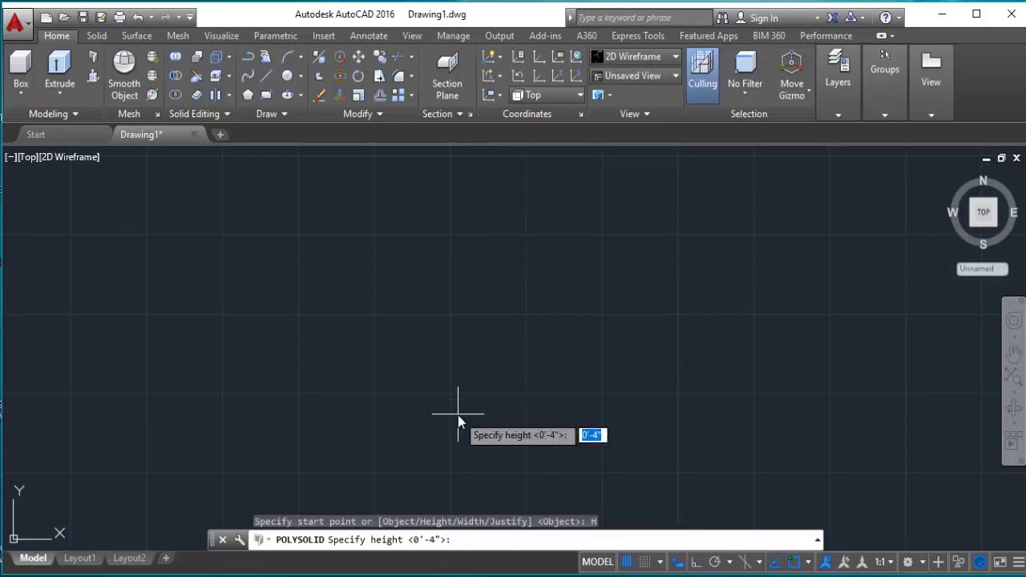
type("10'")
key("Return")
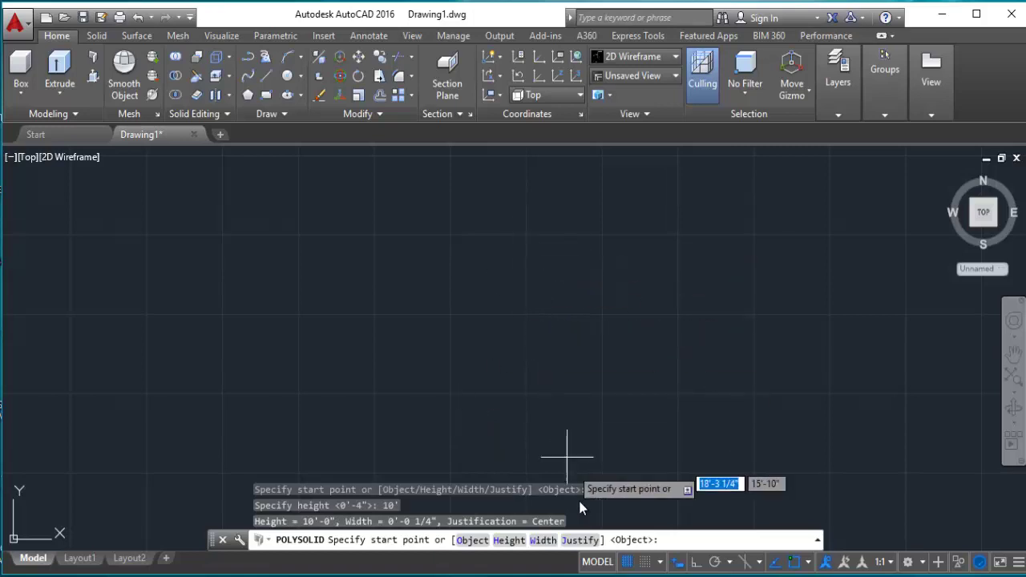
left_click(543, 540)
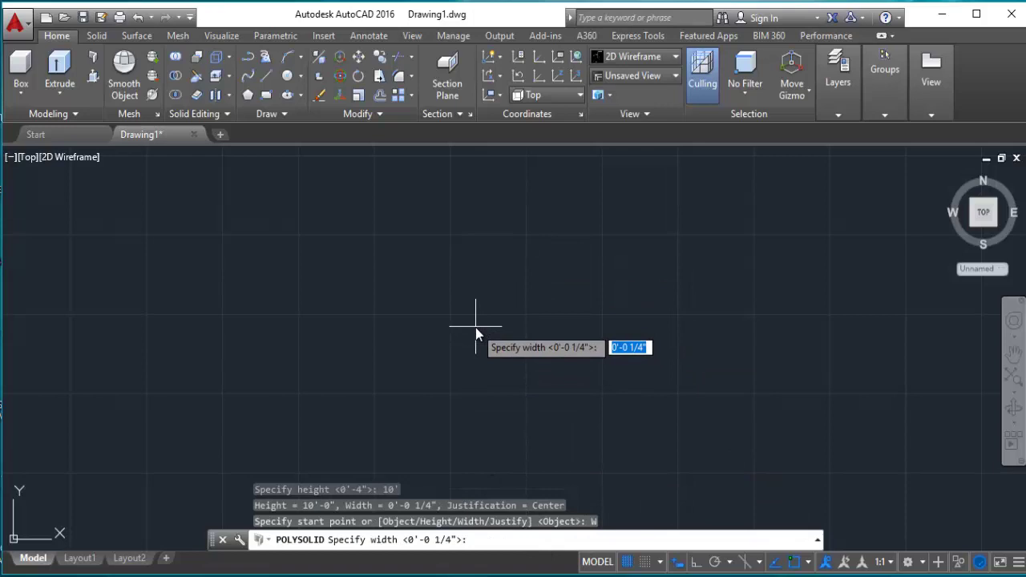
type("9")
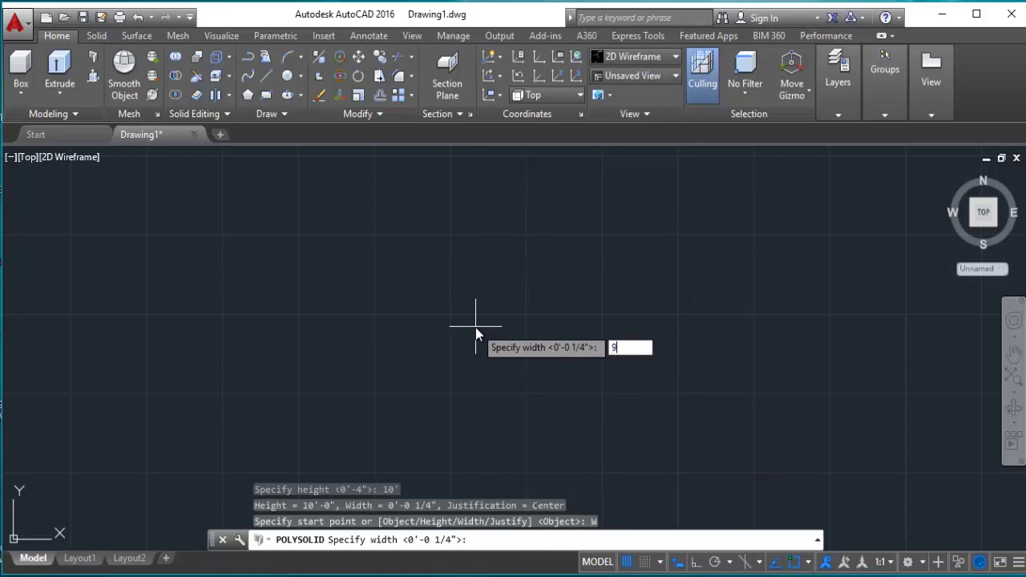
key("Return")
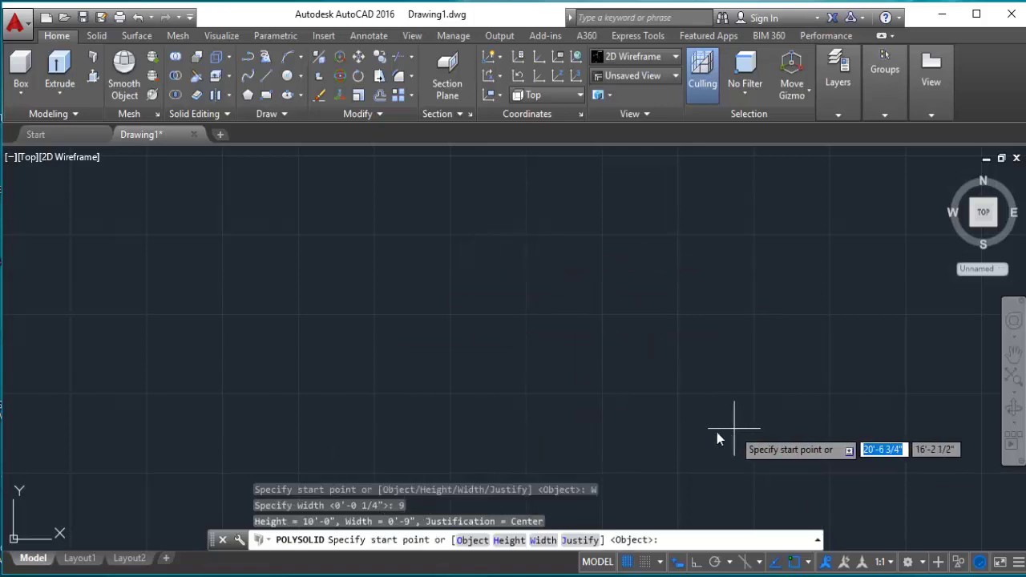
left_click(572, 540)
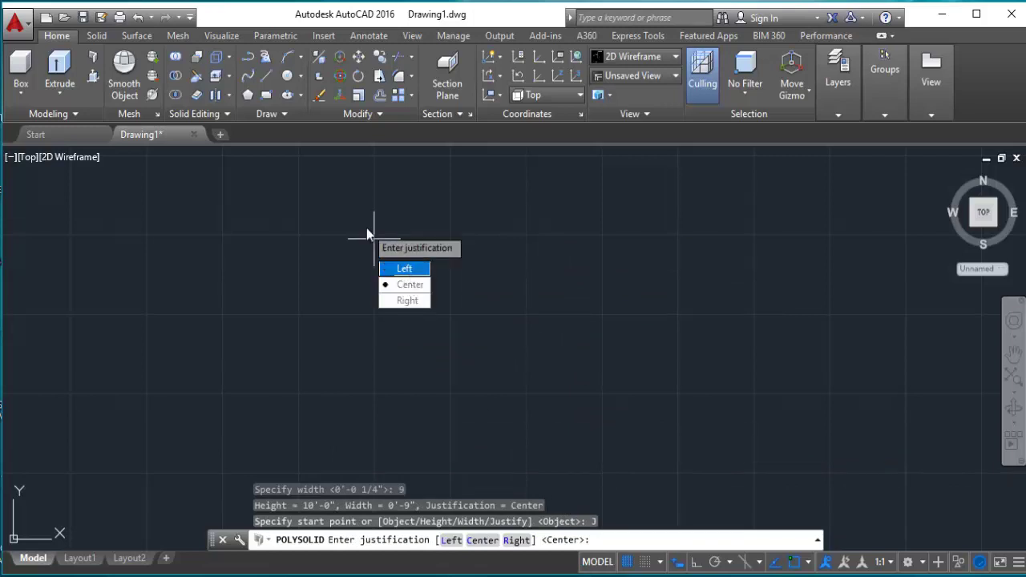
type("L")
key("Return")
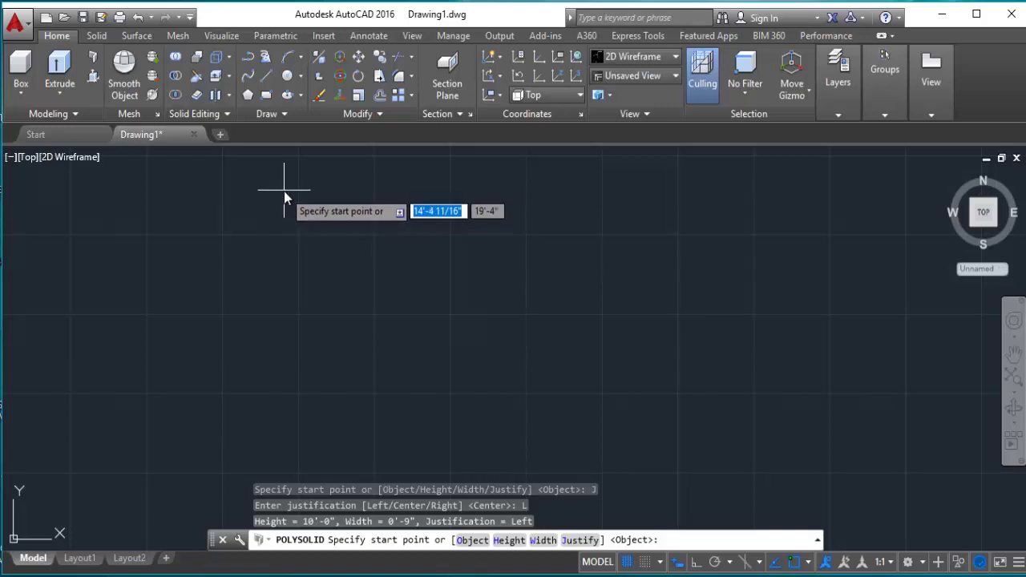
Start the wall near the upper left with Ortho on and draw two 10-foot legs
left_click(284, 190)
scroll(286, 335, "down", 3)
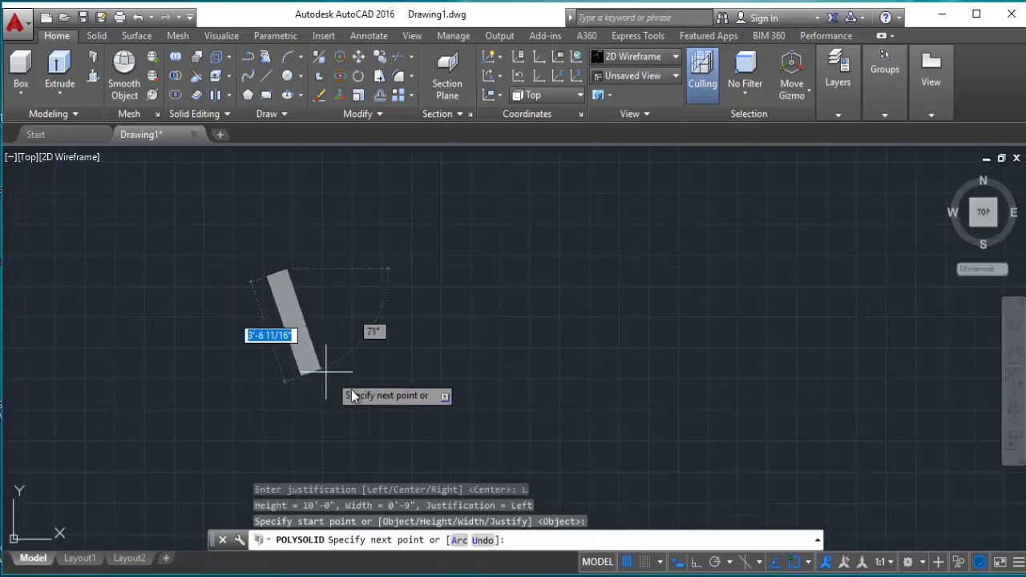
left_click(694, 565)
middle_click_drag(282, 424, 276, 333)
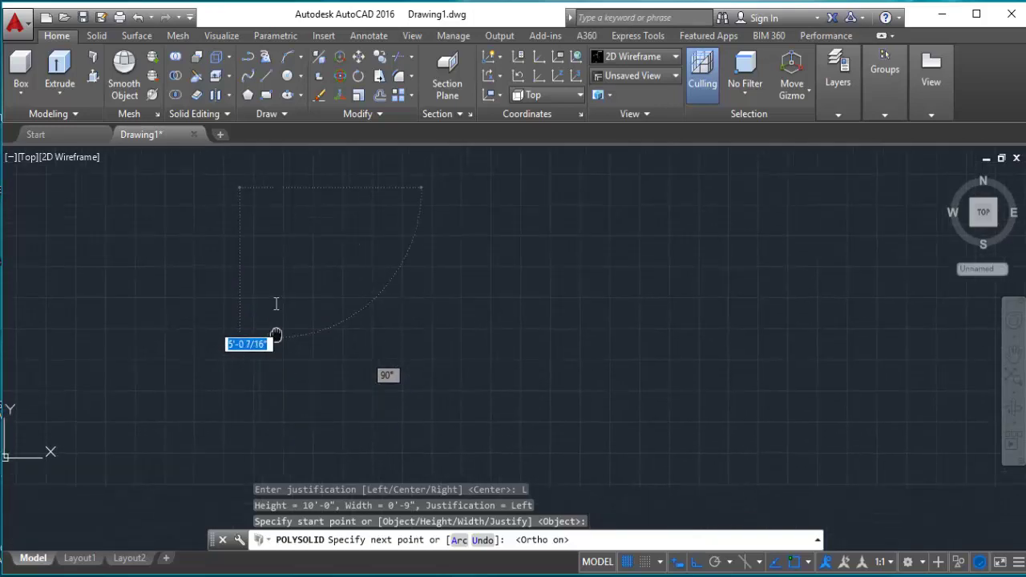
scroll(307, 353, "up", 2)
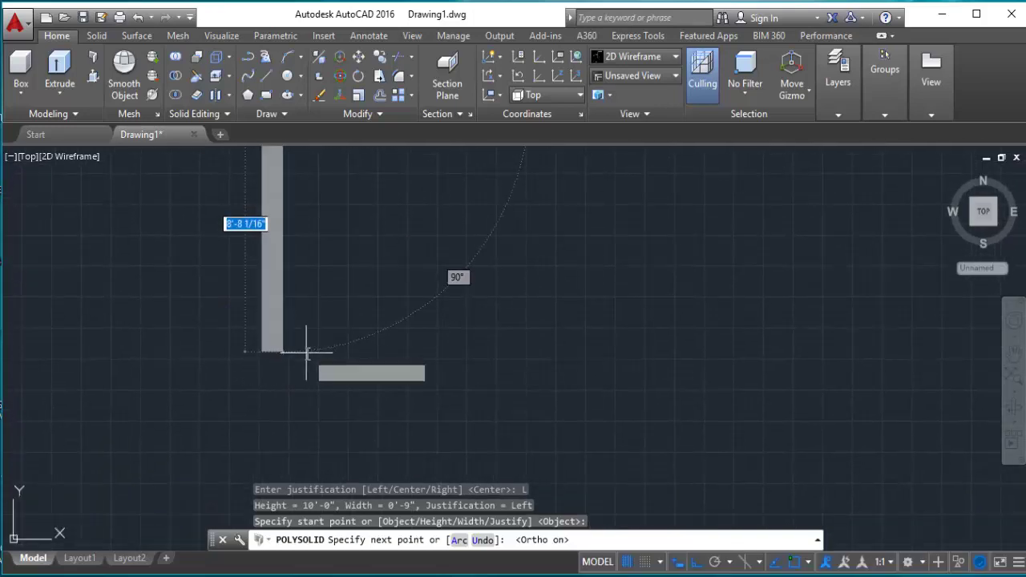
type("10")
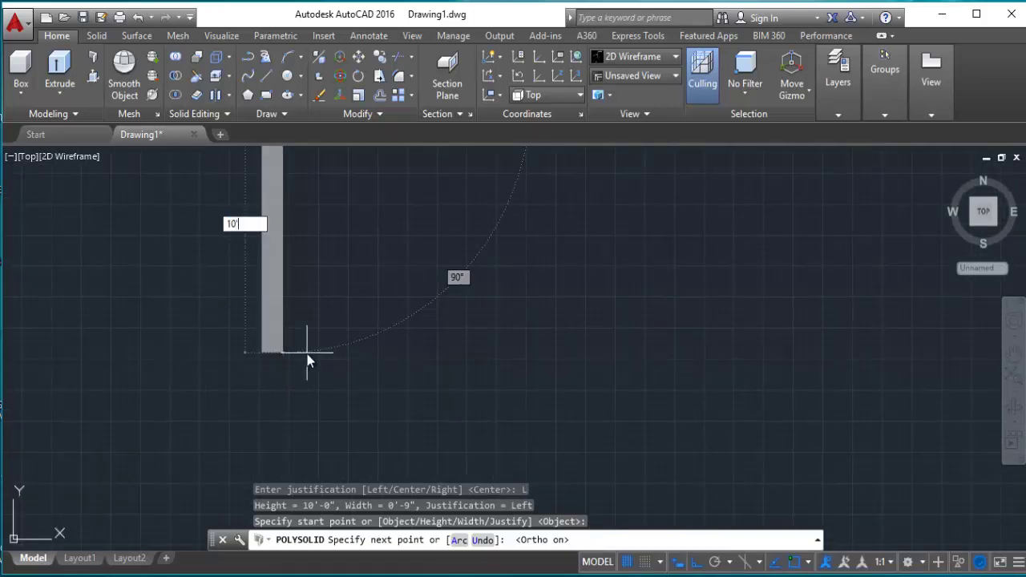
key("Return")
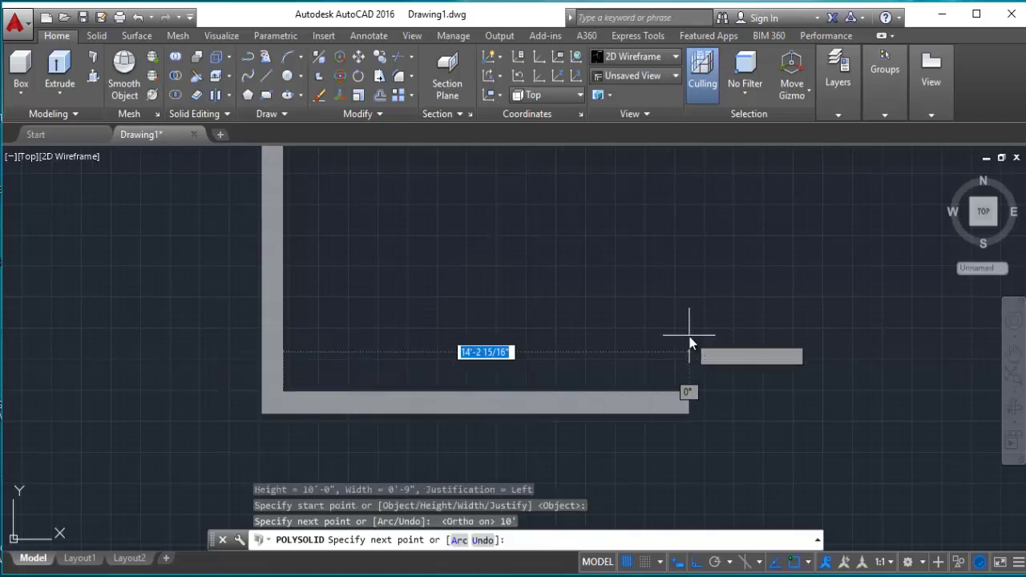
type("10")
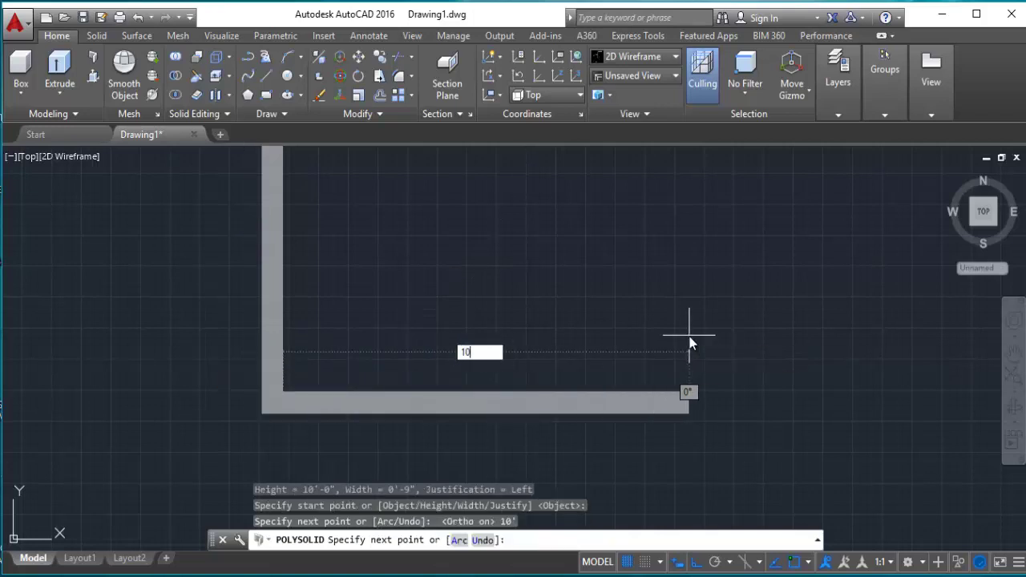
key("Return")
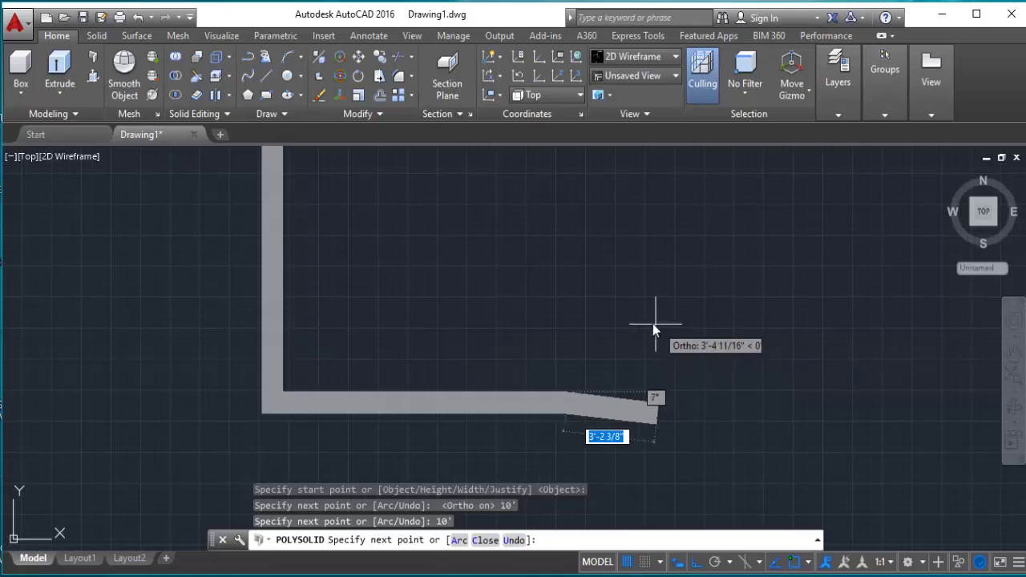
Click the remaining zigzag wall corners and finish the polysolid run with Enter
scroll(633, 317, "down", 1)
left_click(591, 261)
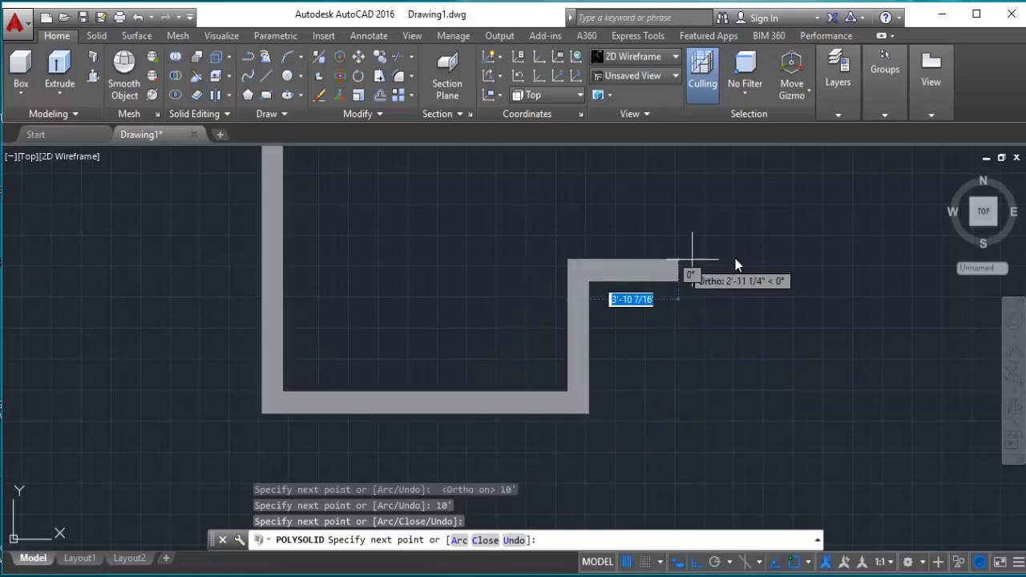
left_click(747, 256)
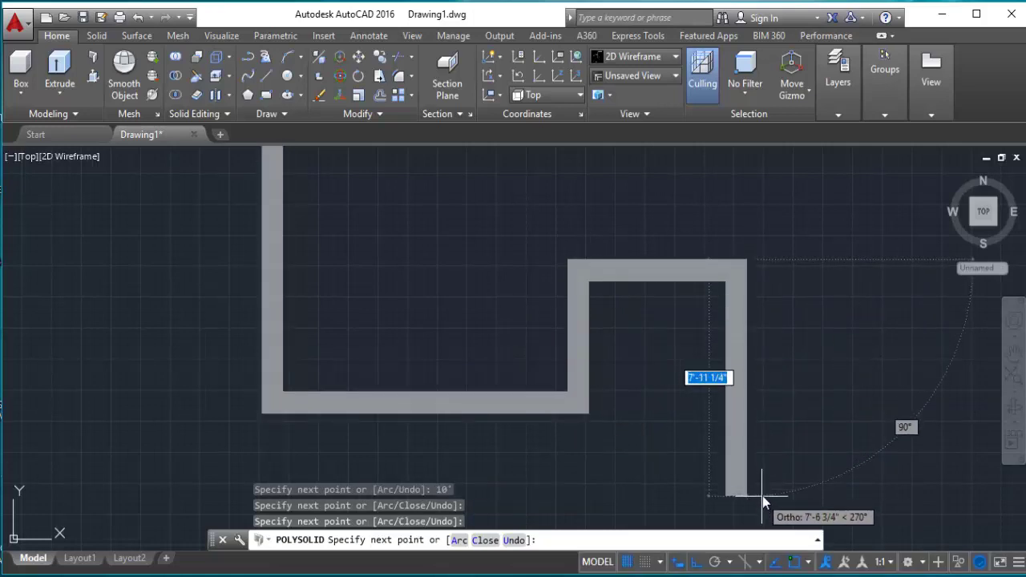
left_click(763, 503)
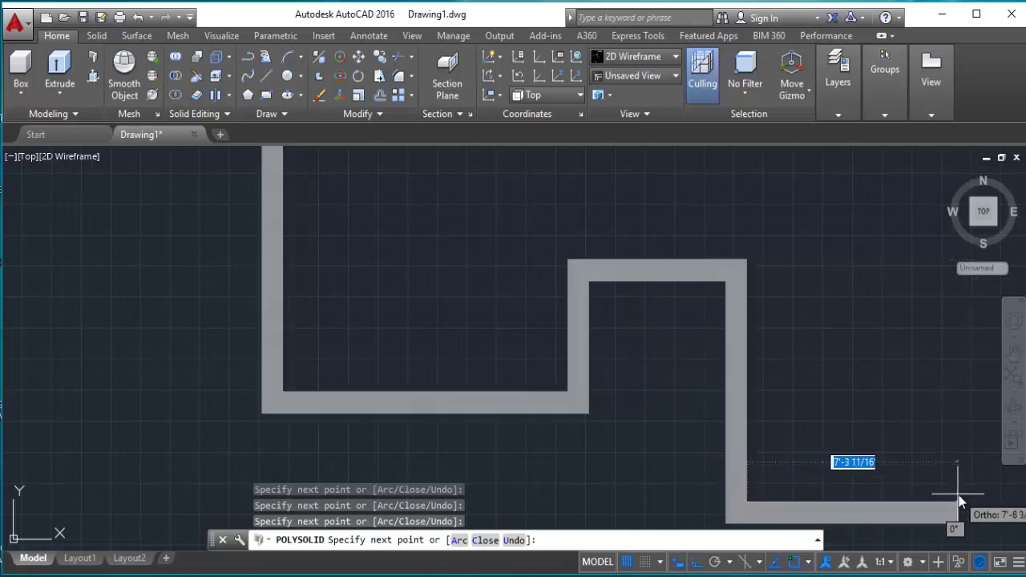
left_click(958, 408)
left_click(958, 333)
left_click(844, 337)
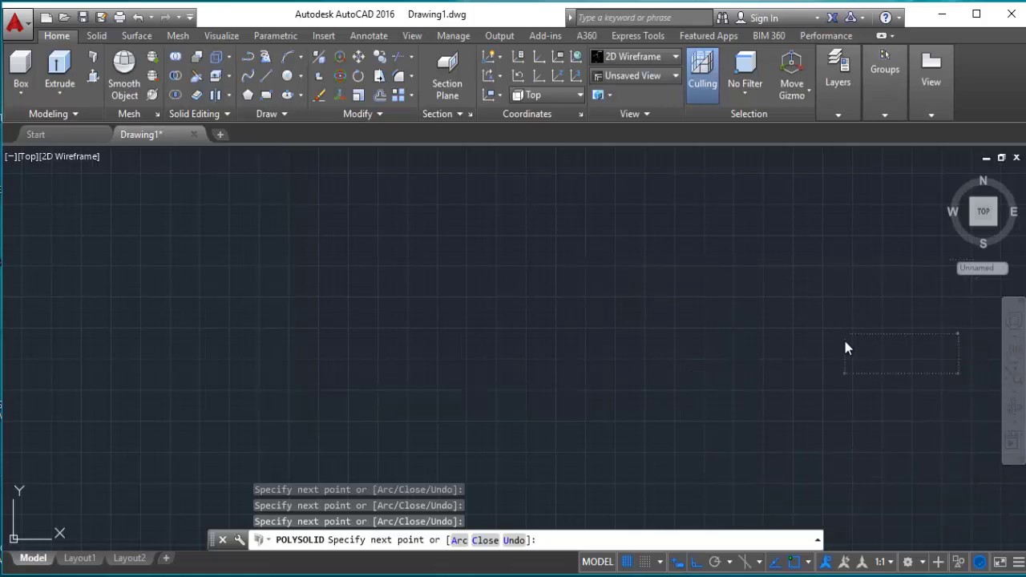
left_click(827, 170)
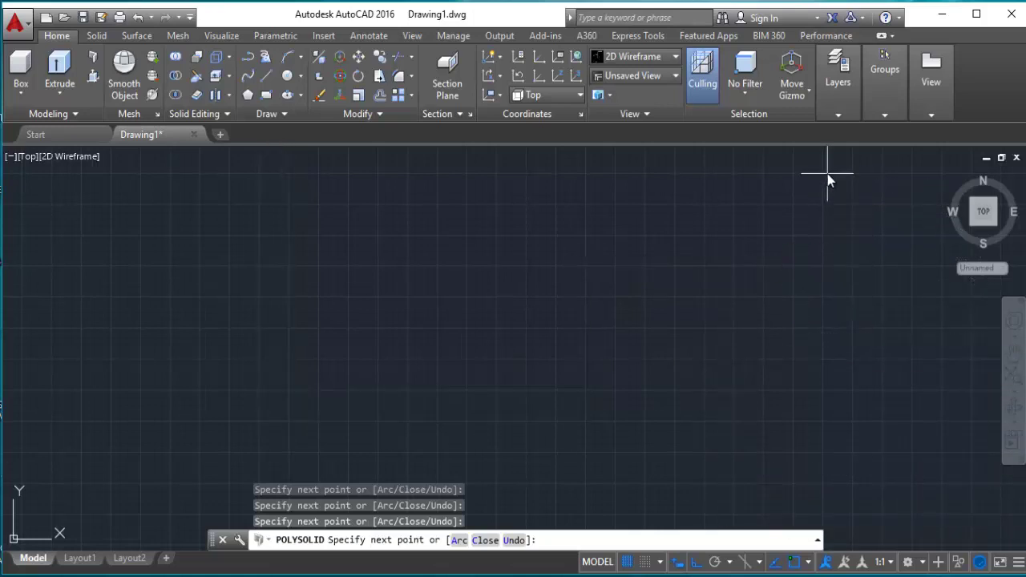
left_click(475, 213)
right_click(347, 186)
left_click(371, 197)
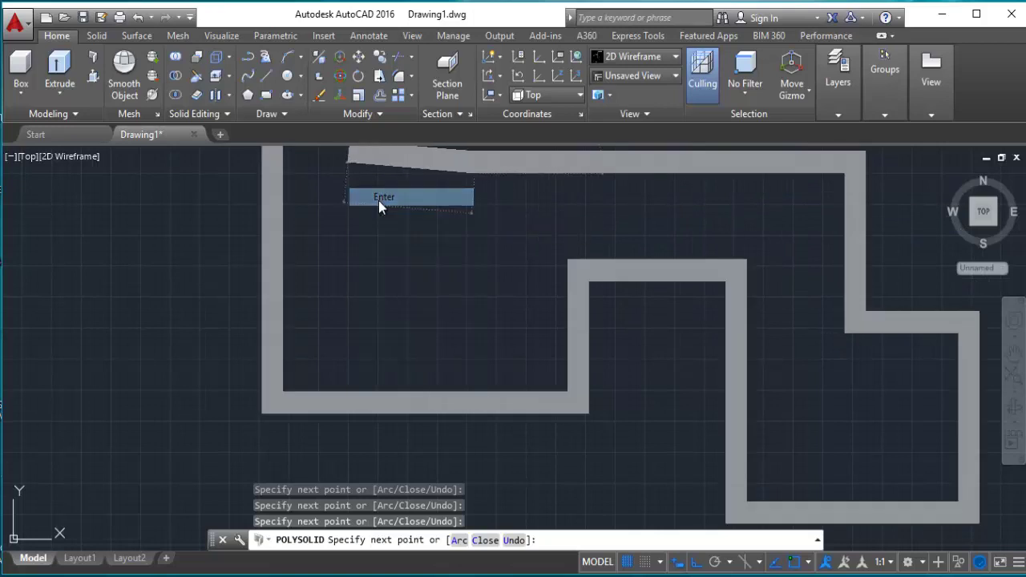
scroll(465, 280, "down", 5)
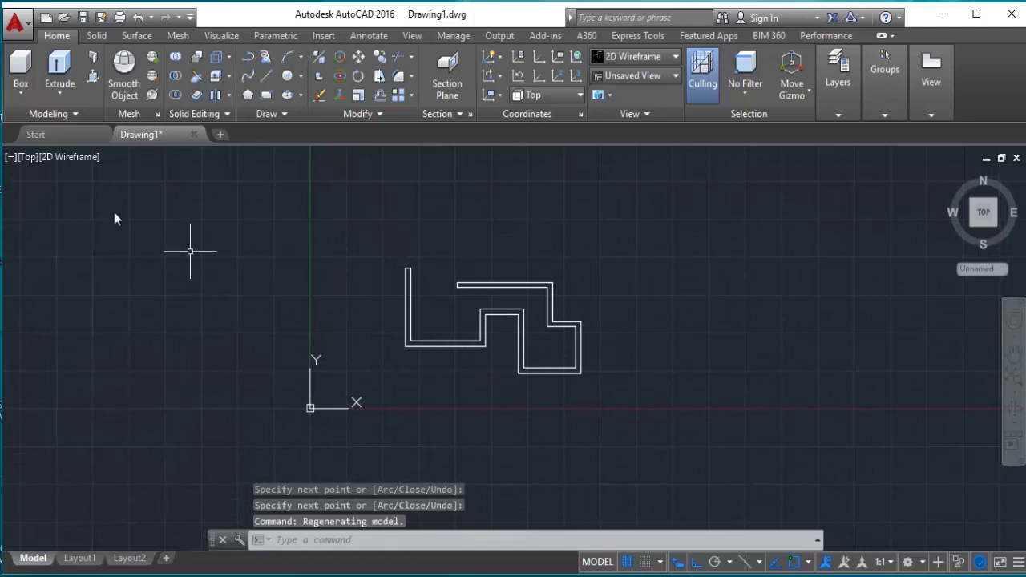
View the walls in SW Isometric with Realistic shading and orbit to a new angle
left_click(29, 157)
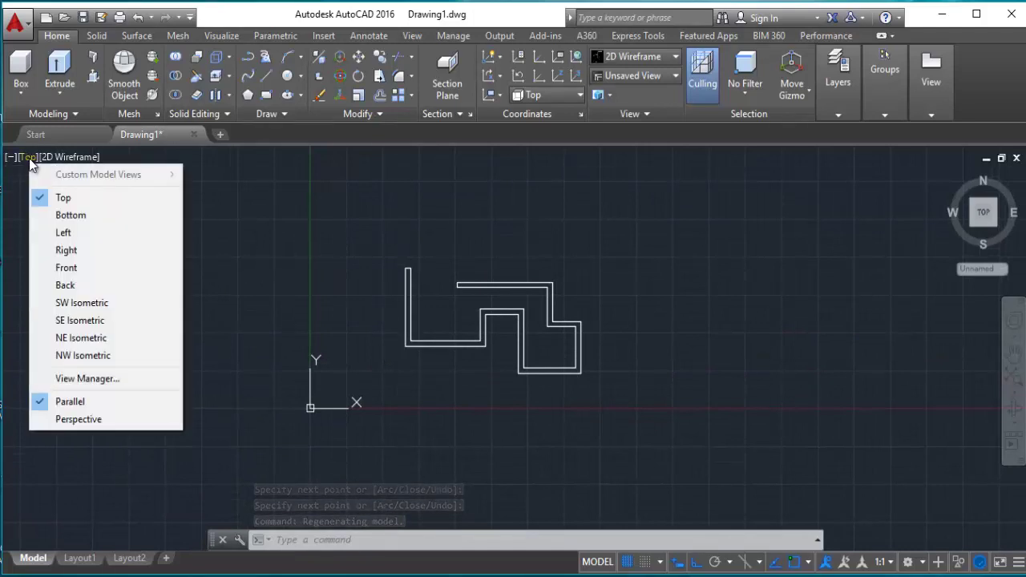
left_click(91, 304)
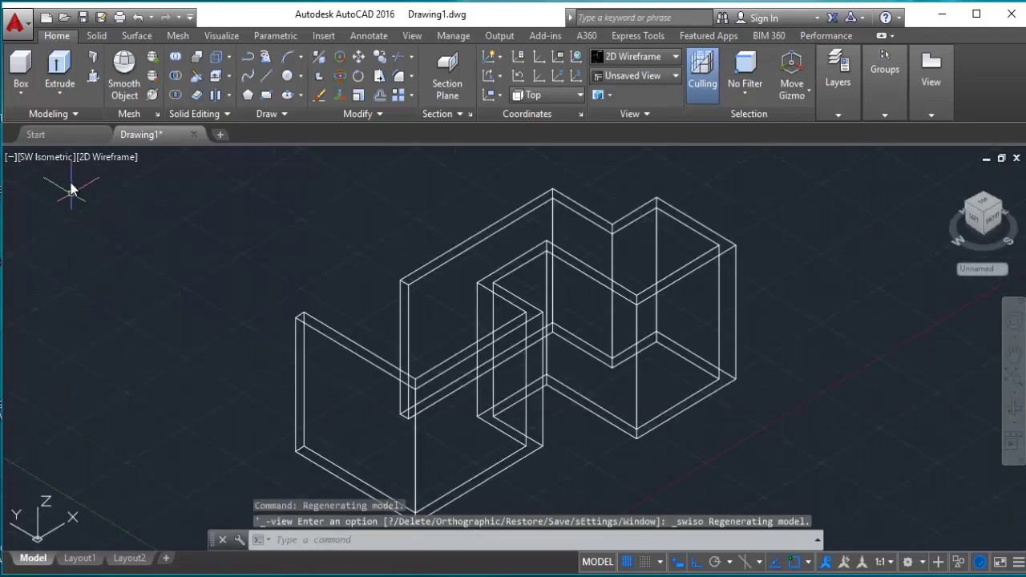
left_click(99, 158)
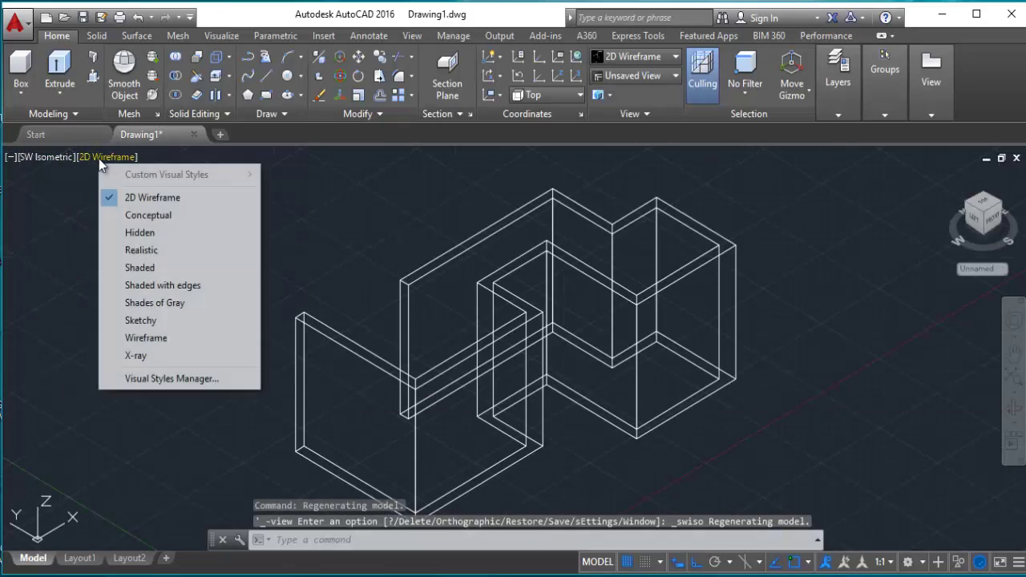
left_click(144, 250)
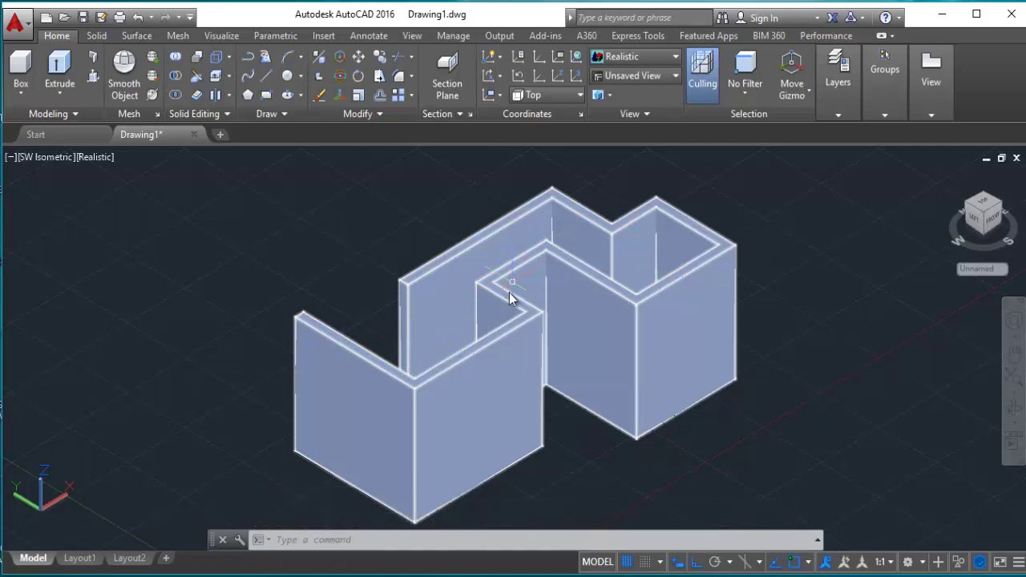
mouse_move(509, 292)
middle_mouse_down("shift")
mouse_move(816, 312)
mouse_move(740, 264)
mouse_move(682, 337)
mouse_move(471, 335)
middle_mouse_up("shift")
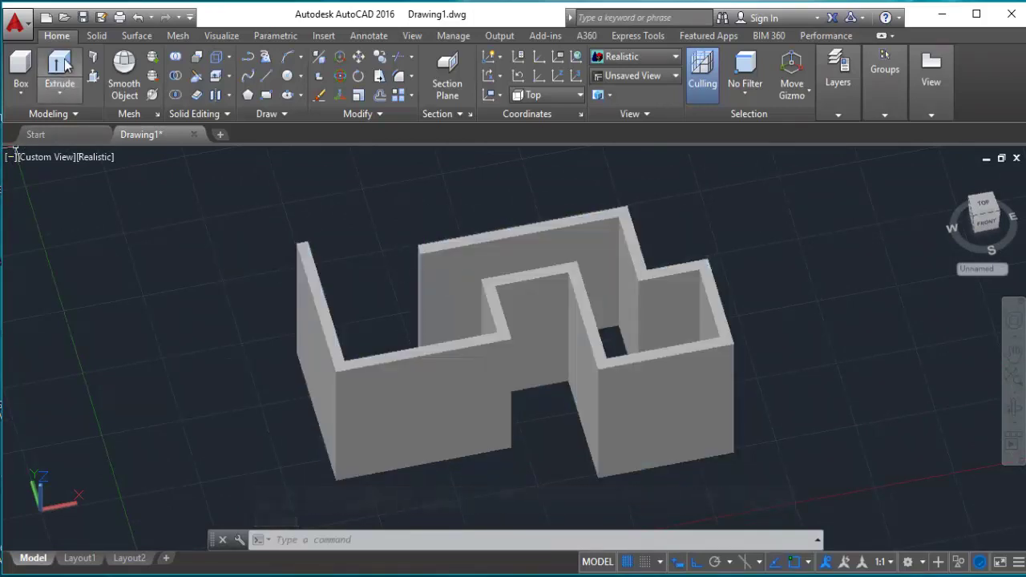
scroll(223, 328, "down", 3)
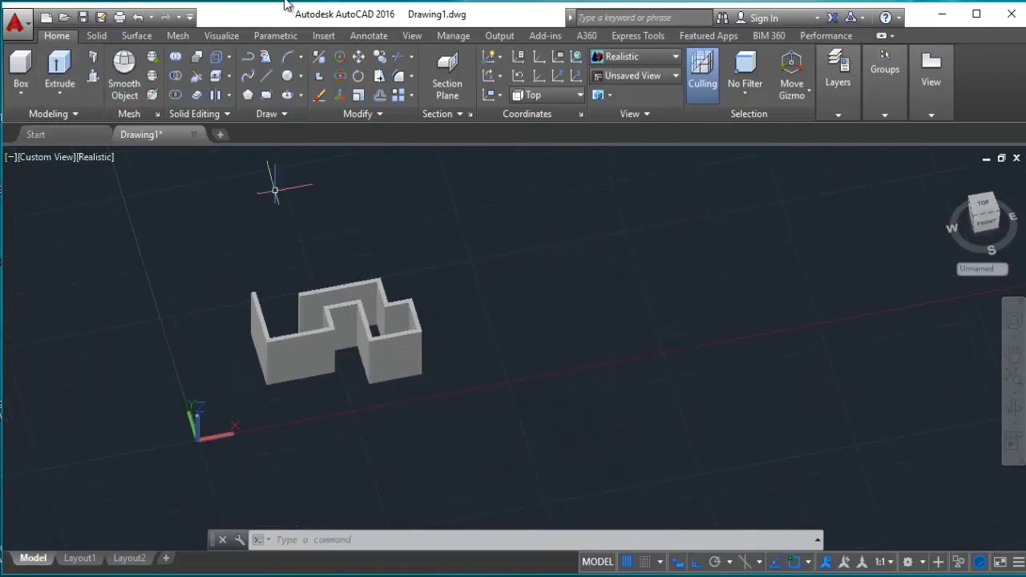
Draw a rectangle and extrude it into a thin slab
left_click(266, 94)
left_click(465, 259)
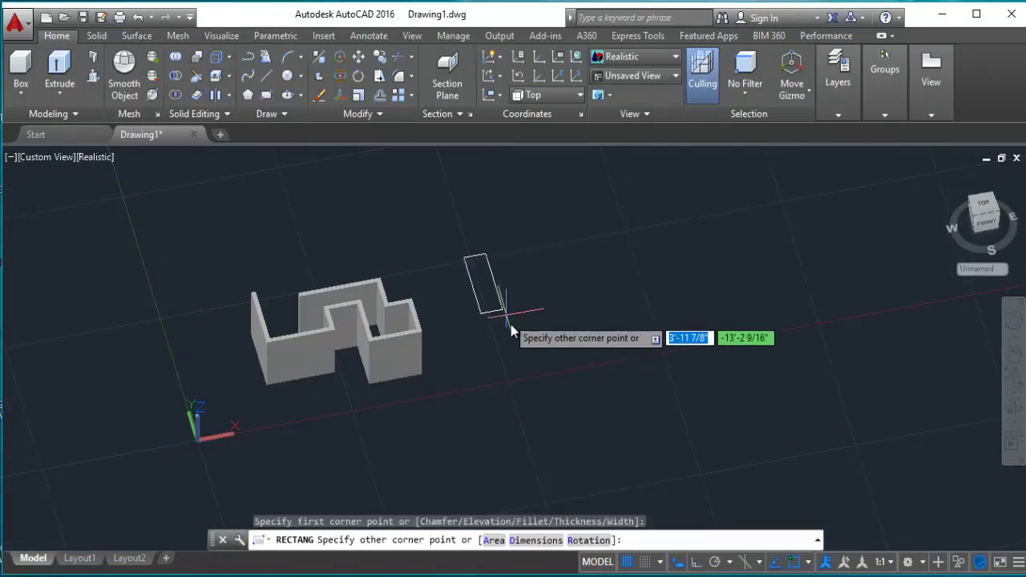
left_click(519, 401)
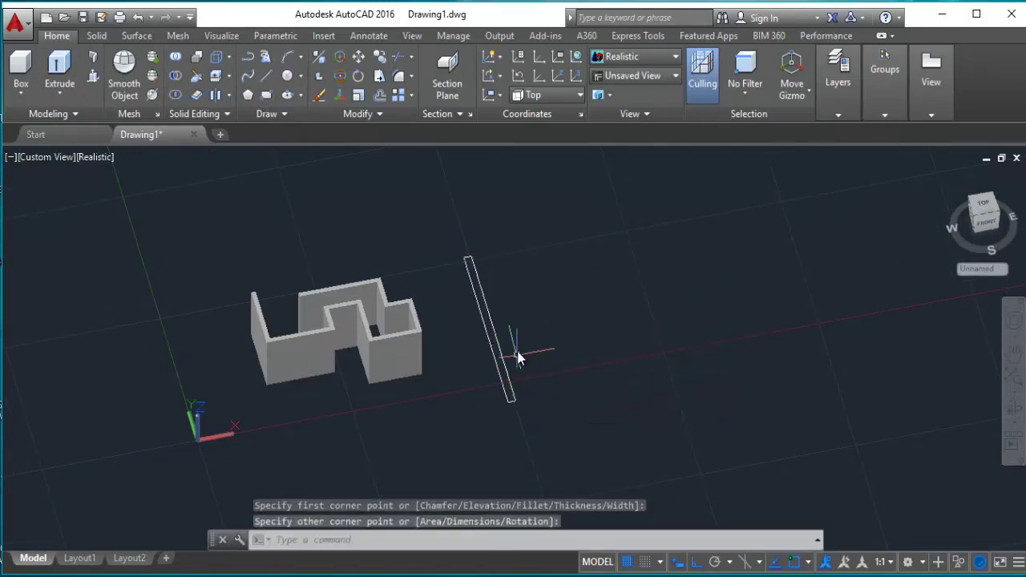
left_click(521, 340)
left_click(429, 356)
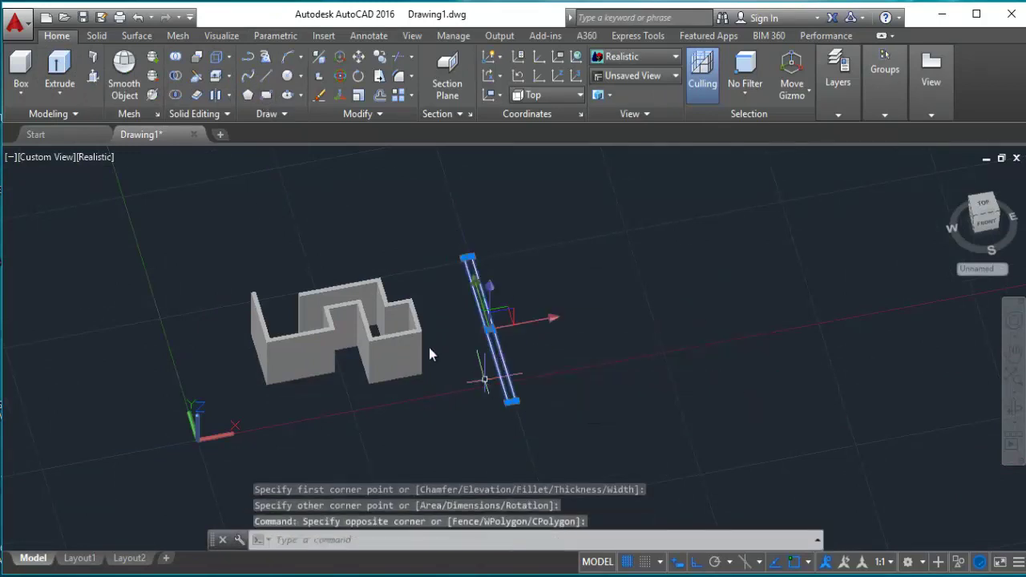
left_click(60, 72)
left_click(265, 231)
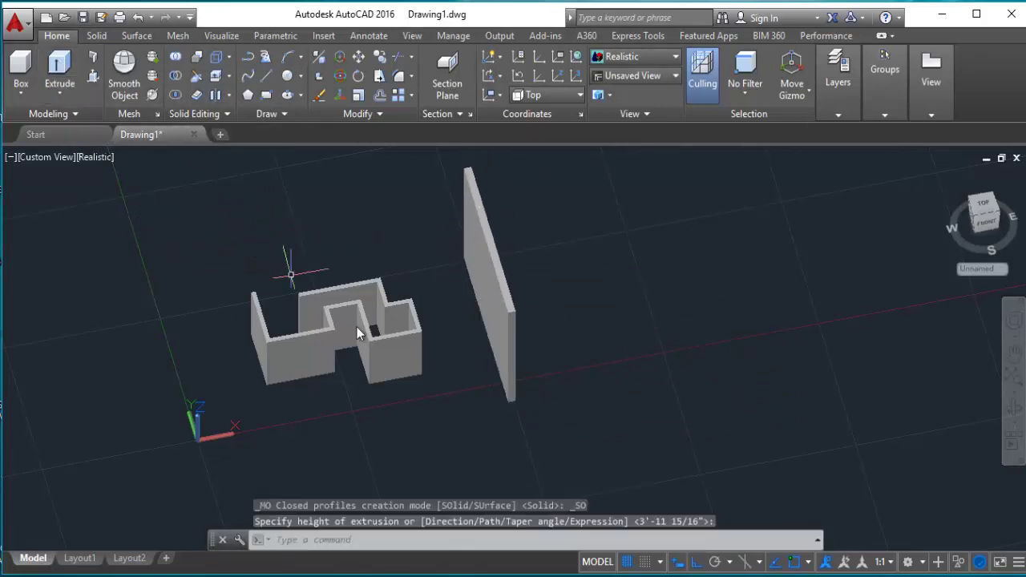
Erase the zigzag walls and the new slab, leaving the drawing empty
scroll(425, 370, "up", 2)
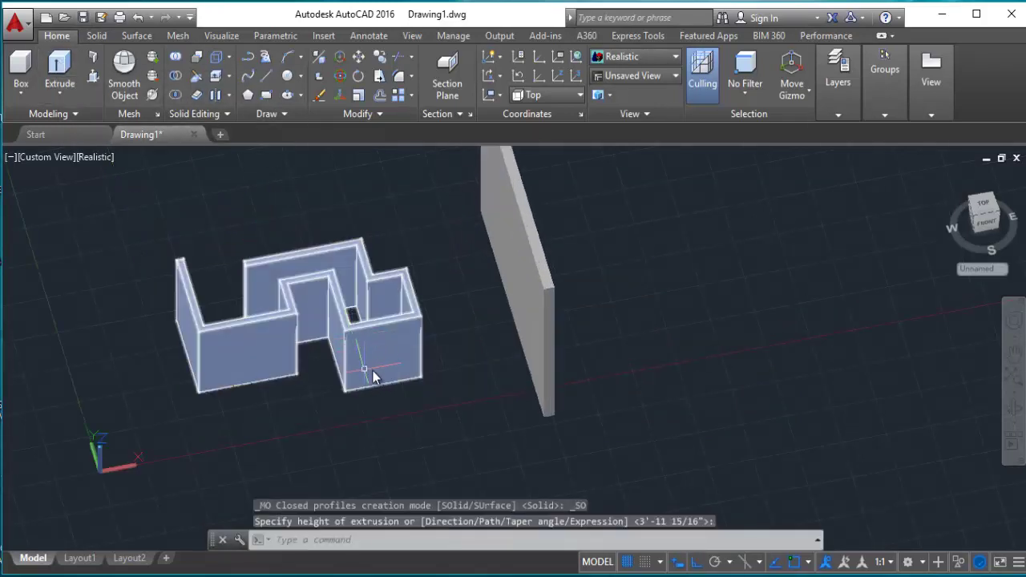
left_click(566, 224)
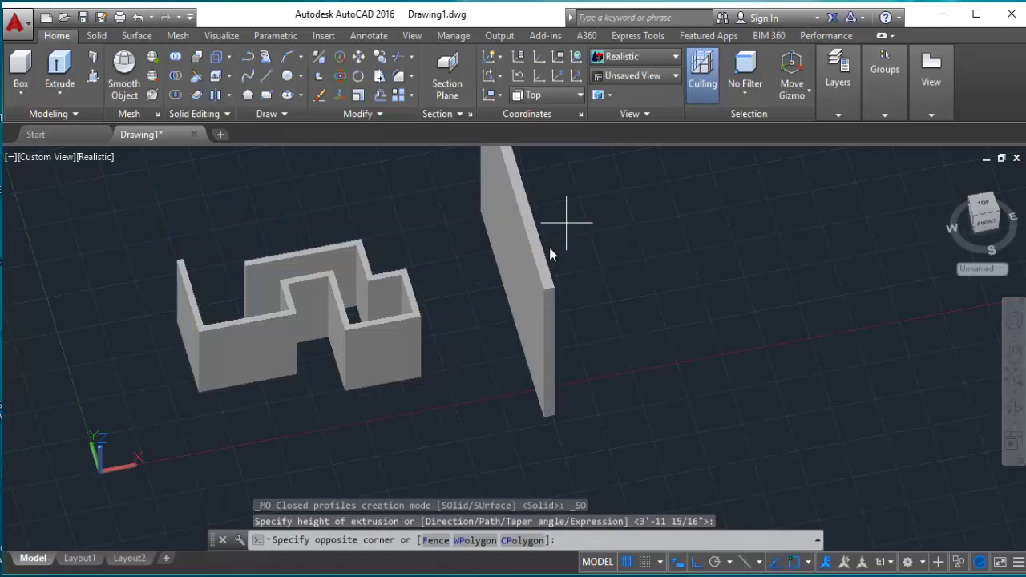
left_click(386, 333)
right_click(334, 206)
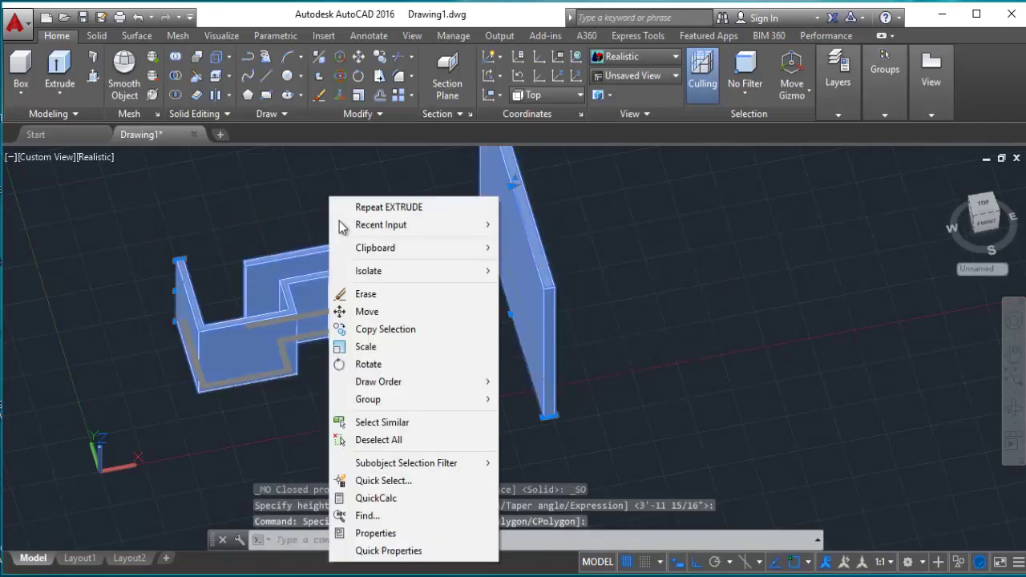
left_click(353, 293)
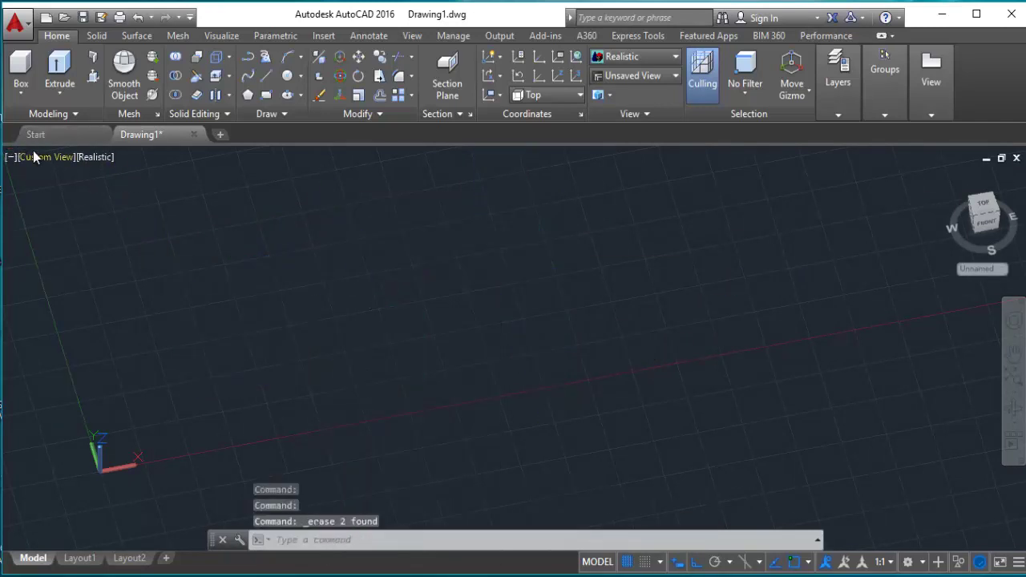
left_click(36, 157)
left_click(453, 243)
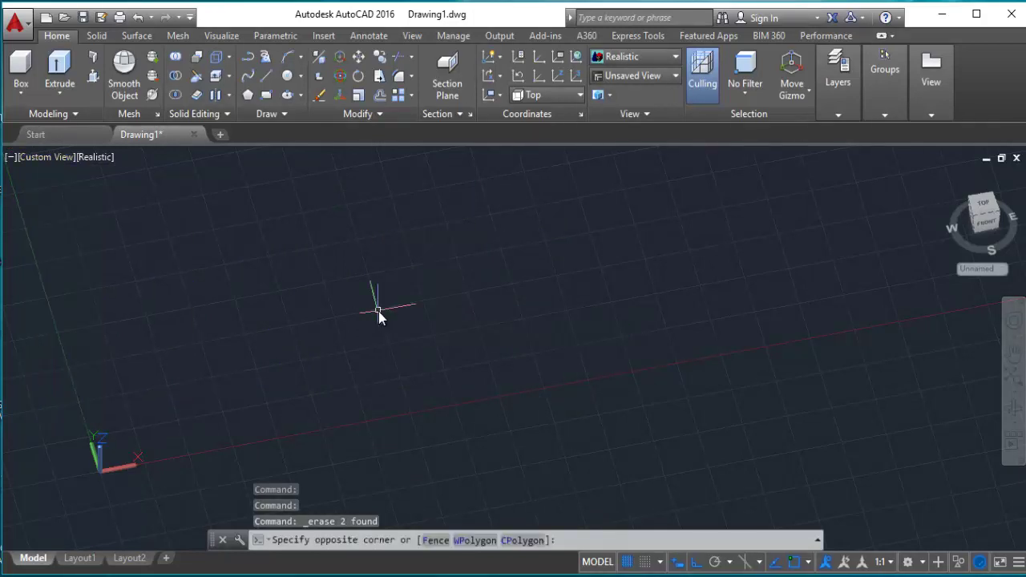
Draw a long, thin closed rectangular wall footprint with LINE, using Close for the last edge
left_click(267, 75)
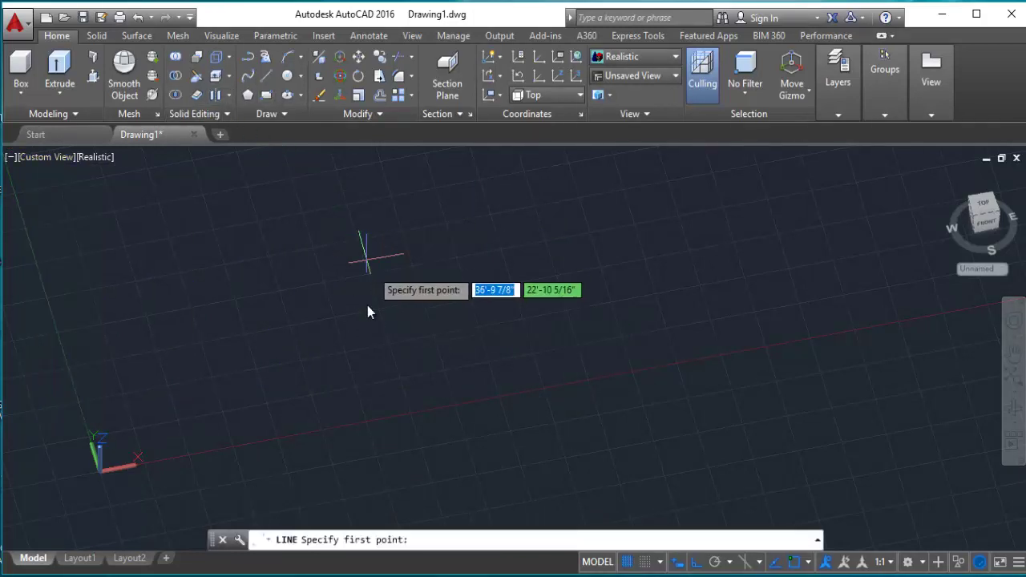
left_click(300, 380)
left_click(490, 337)
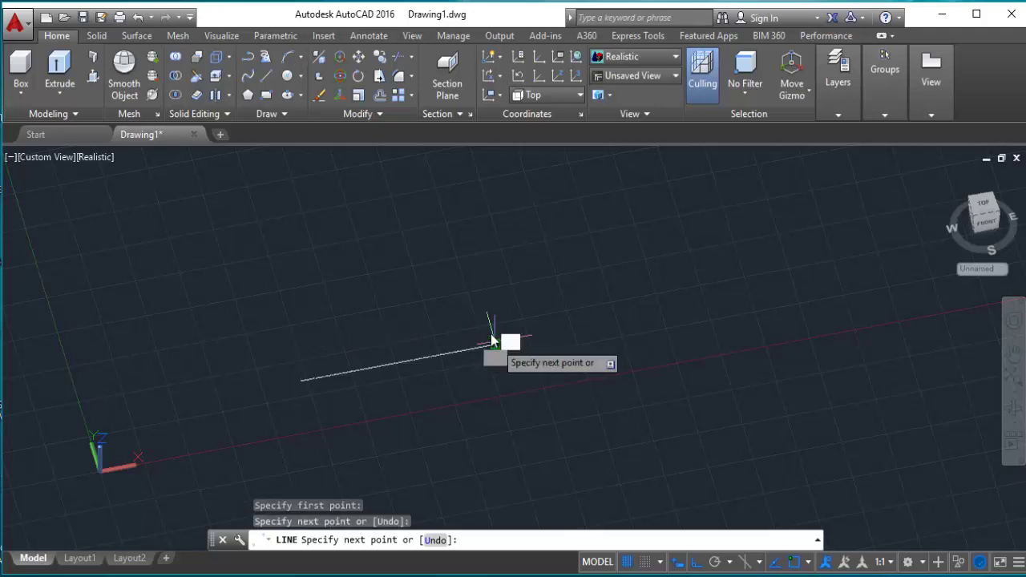
left_click(490, 337)
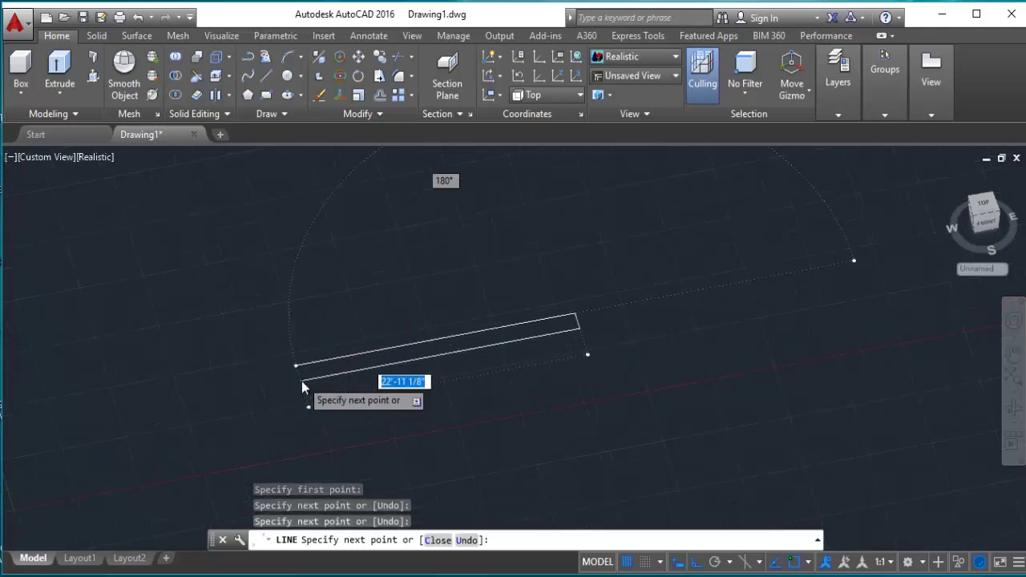
scroll(301, 381, "up", 2)
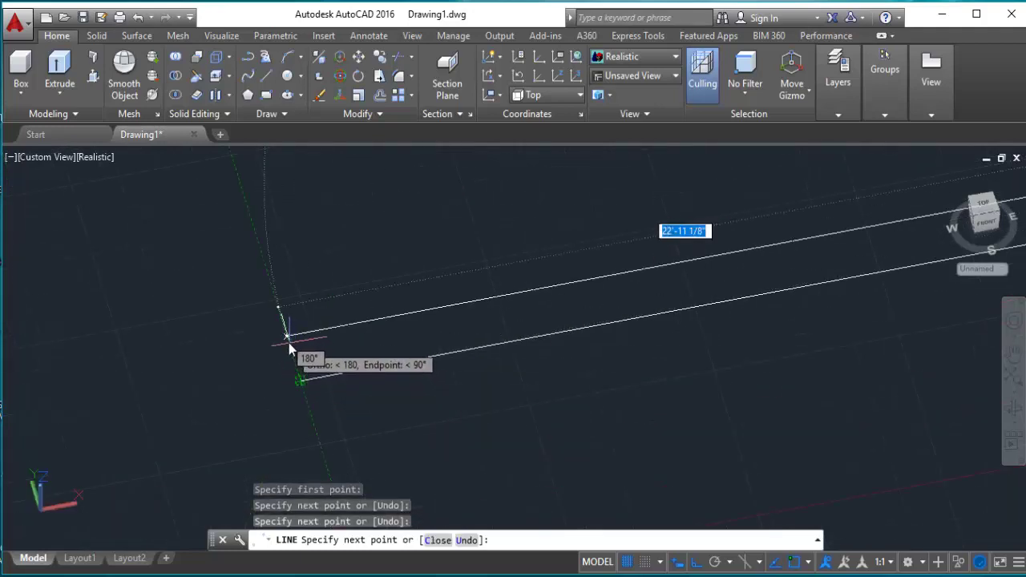
left_click(286, 340)
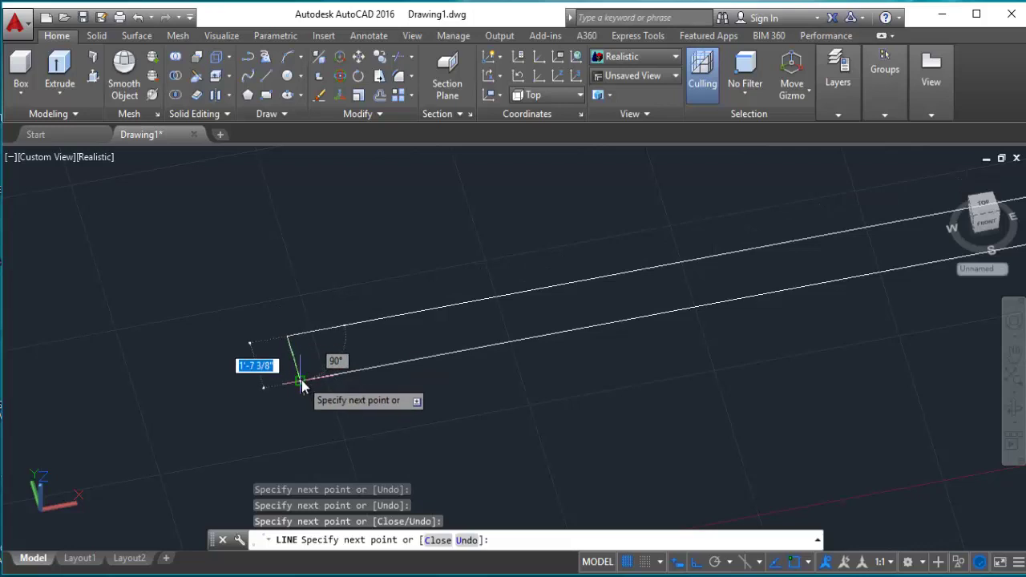
right_click(265, 288)
left_click(293, 299)
scroll(360, 361, "down", 2)
scroll(481, 329, "down", 2)
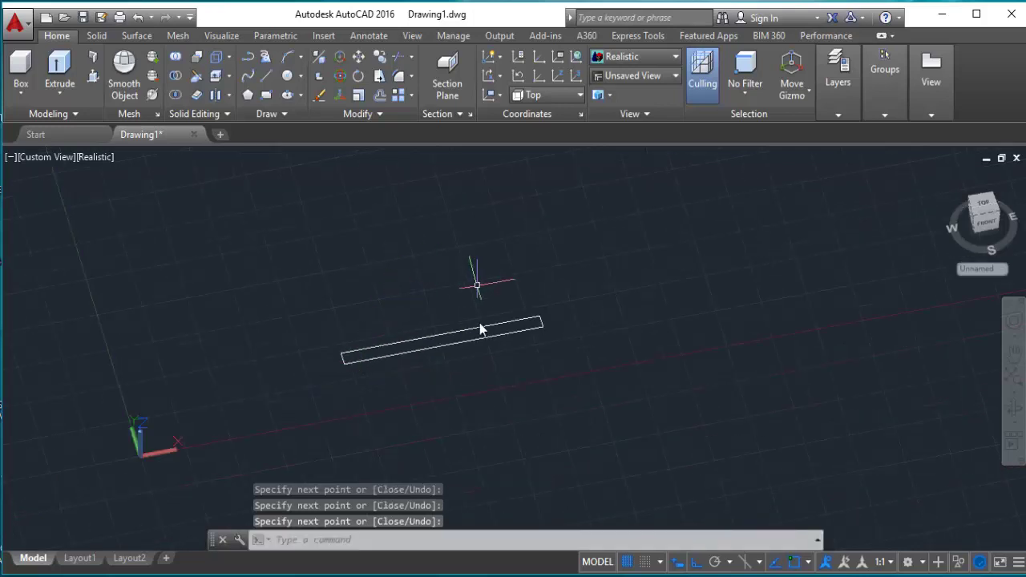
scroll(478, 356, "up", 3)
scroll(470, 339, "up", 2)
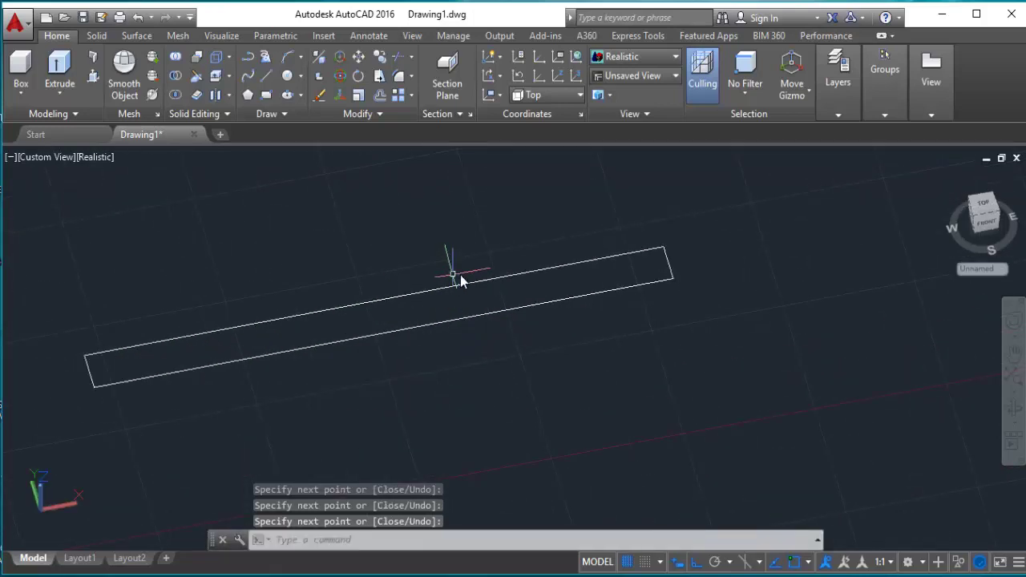
middle_click_drag(371, 287, 441, 307)
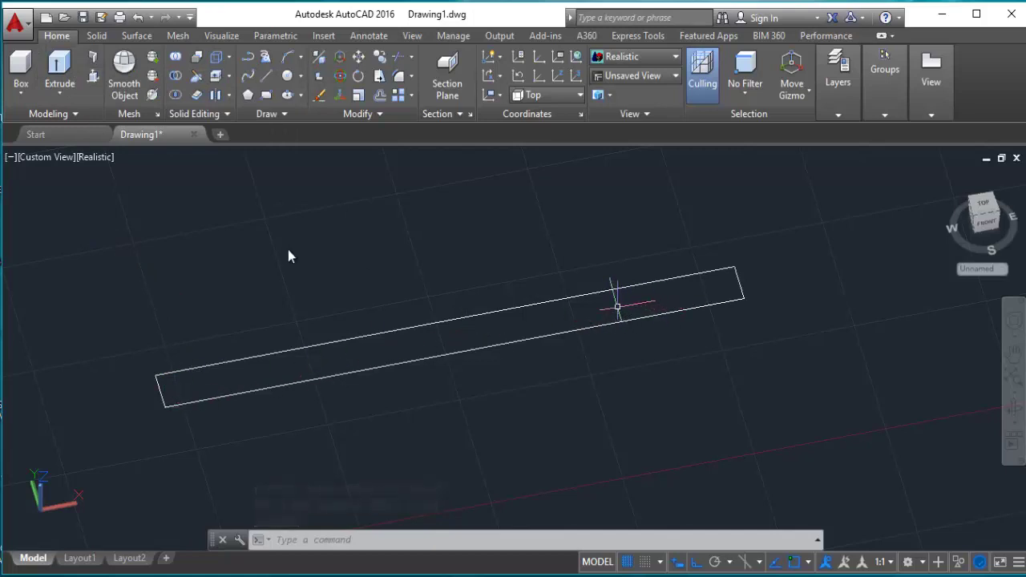
Presspull the narrow rectangle upward into a tall solid wall slab
left_click(94, 75)
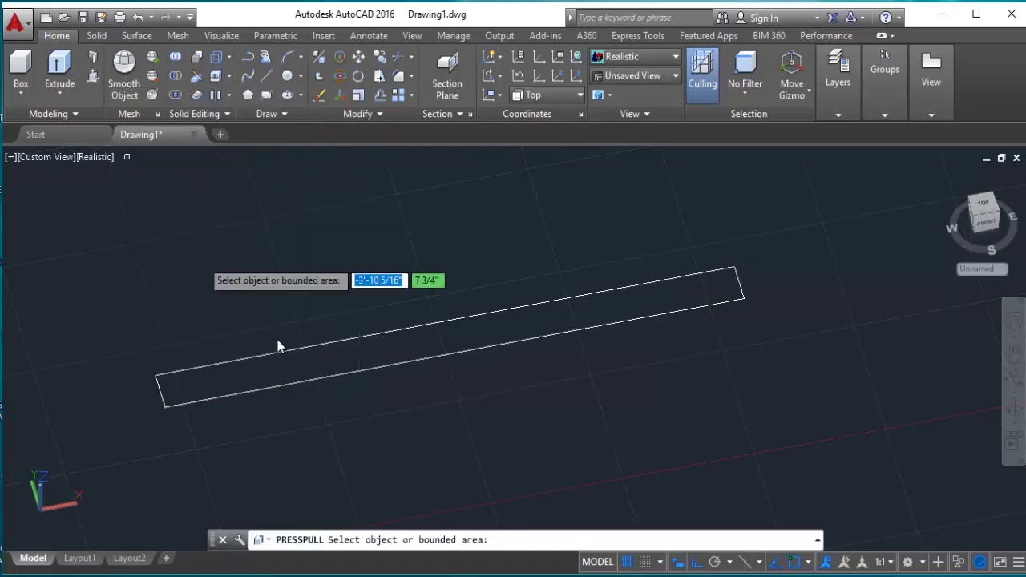
left_click(304, 369)
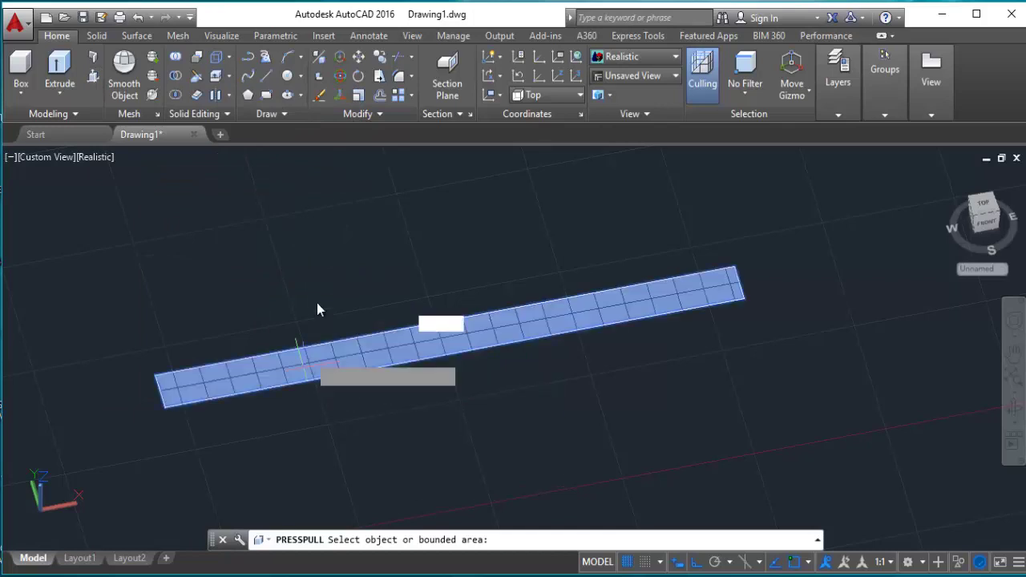
scroll(321, 228, "down", 2)
middle_click_drag(321, 231, 340, 397)
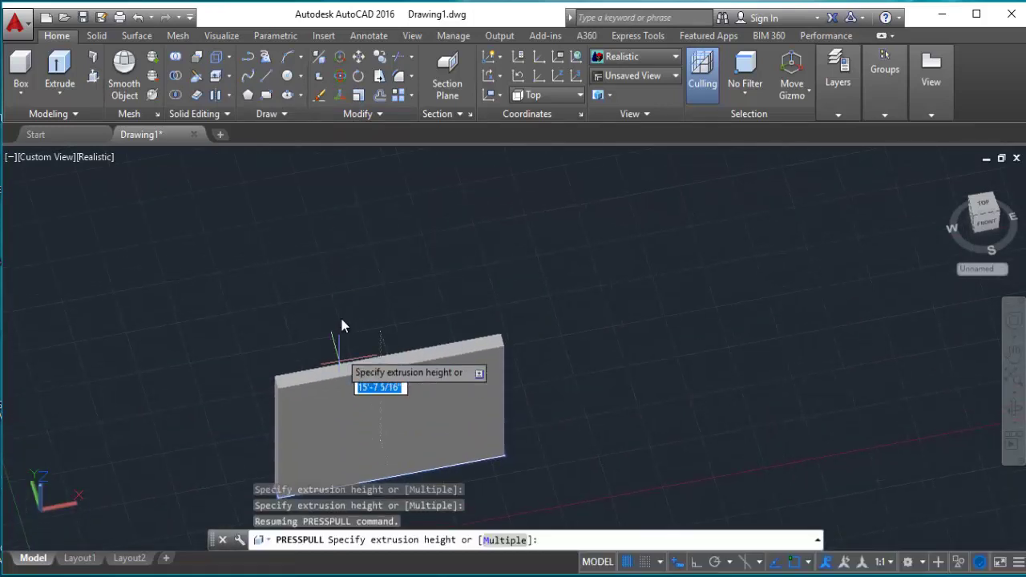
left_click(349, 393)
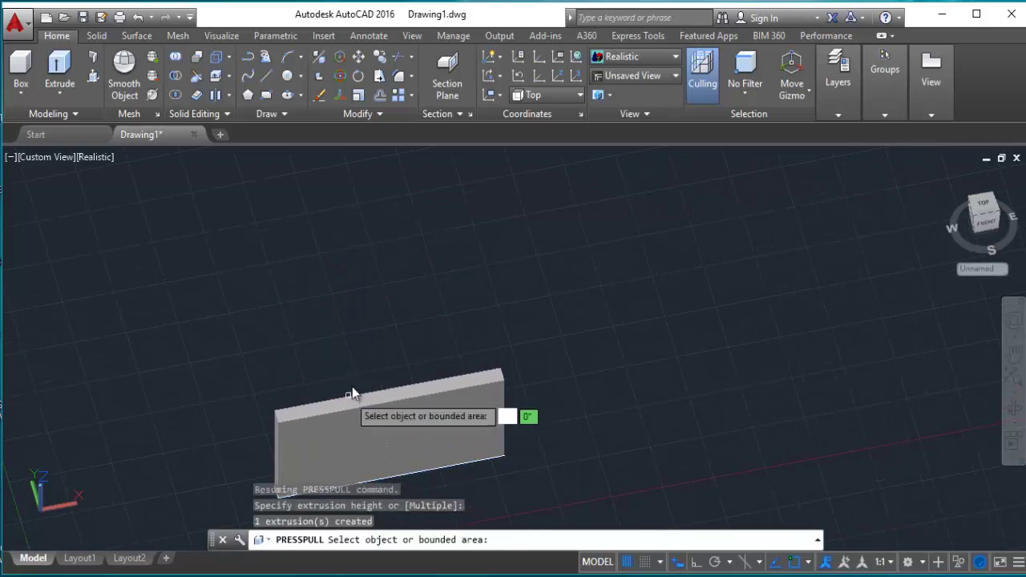
middle_click_drag(367, 333, 397, 188)
key("Return")
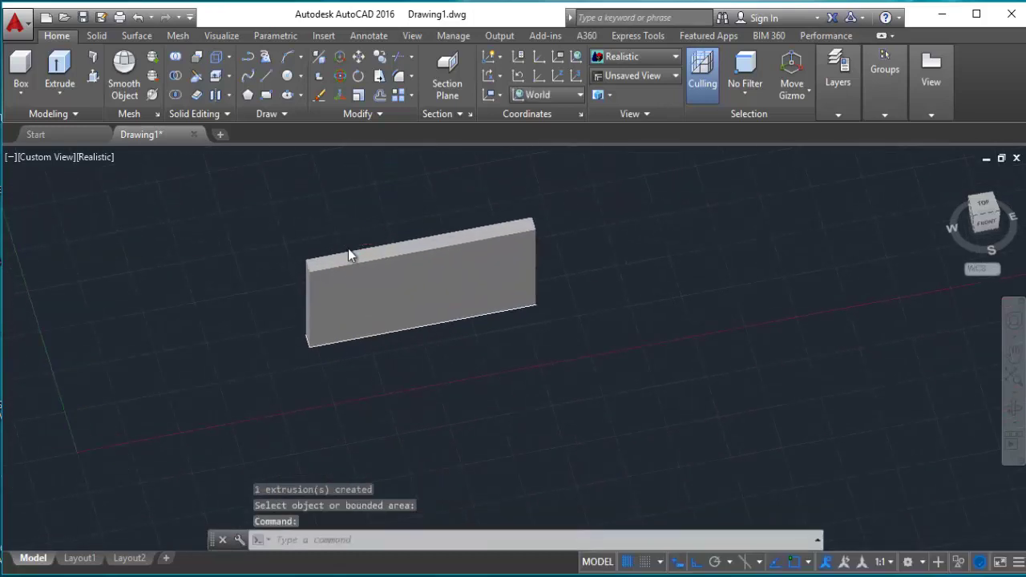
scroll(347, 249, "up", 5)
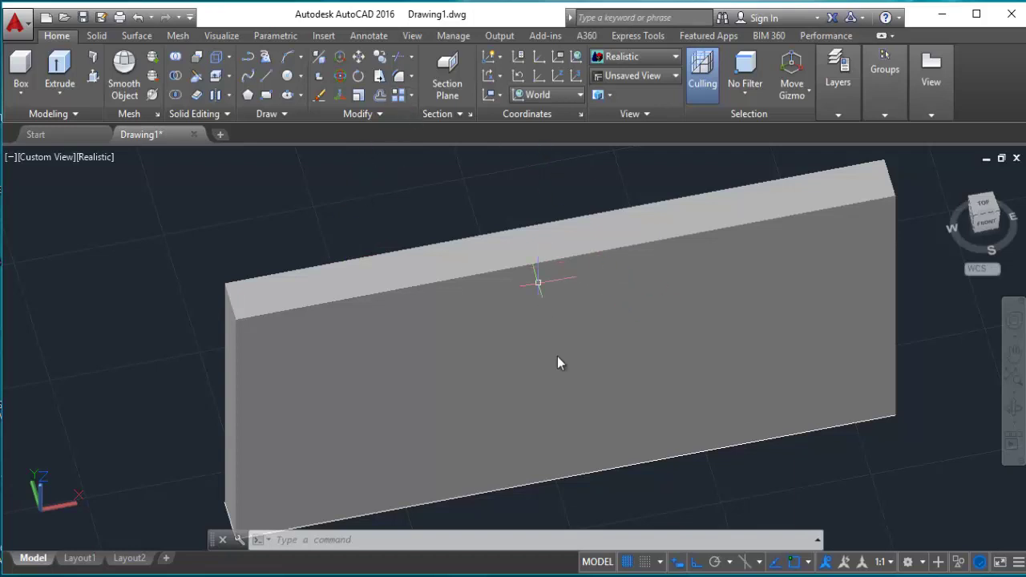
Draw a small square rectangle on the wall face for the window
left_click(565, 383)
left_click(267, 95)
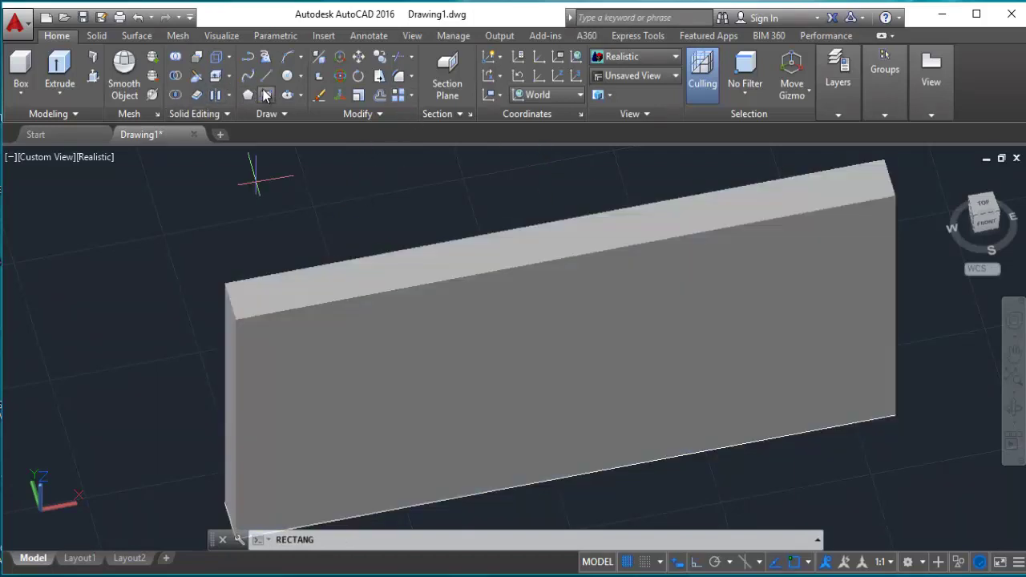
left_click(518, 342)
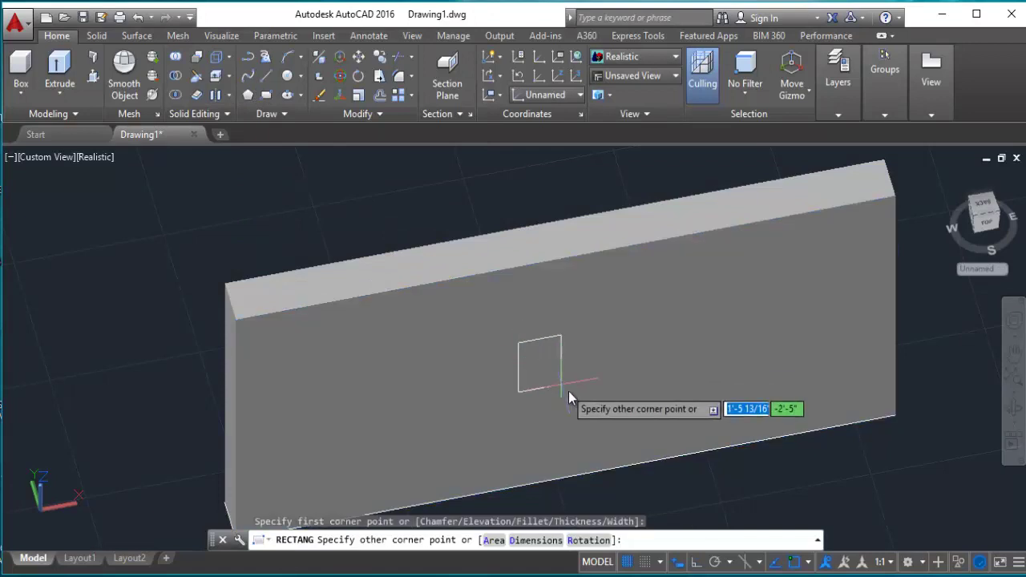
left_click(590, 399)
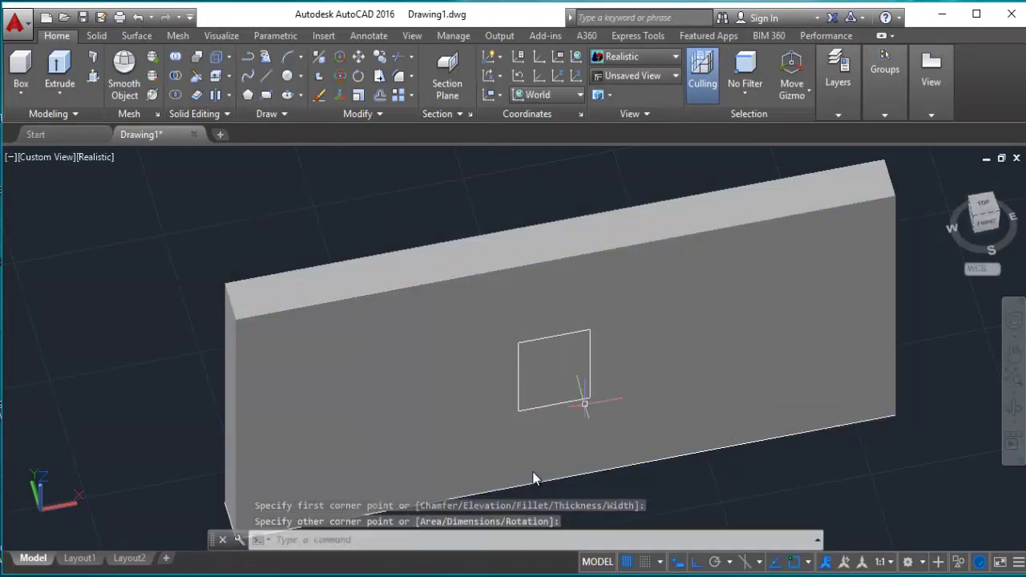
Presspull the square through the wall thickness to cut the window opening
left_click(93, 78)
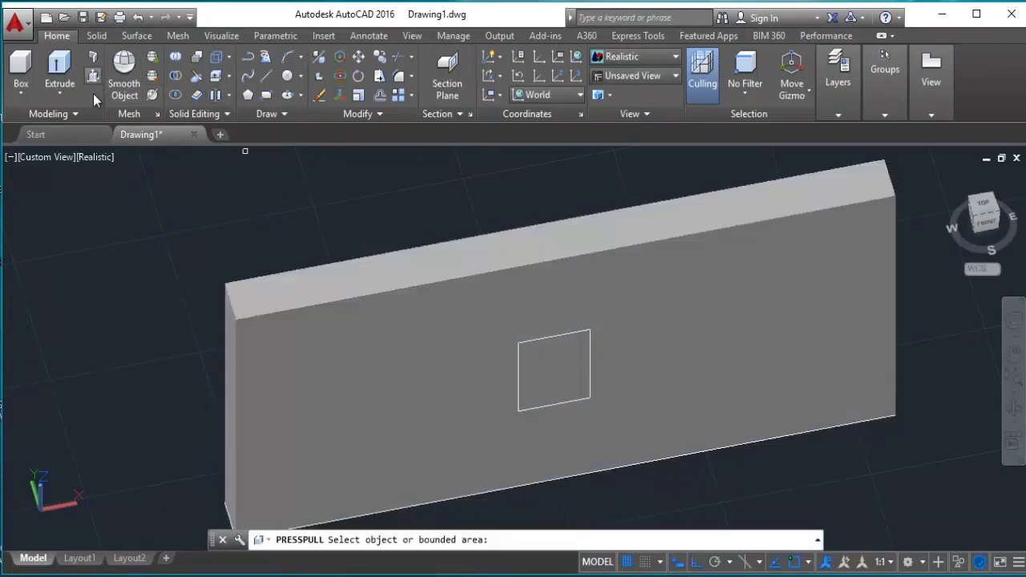
left_click(563, 395)
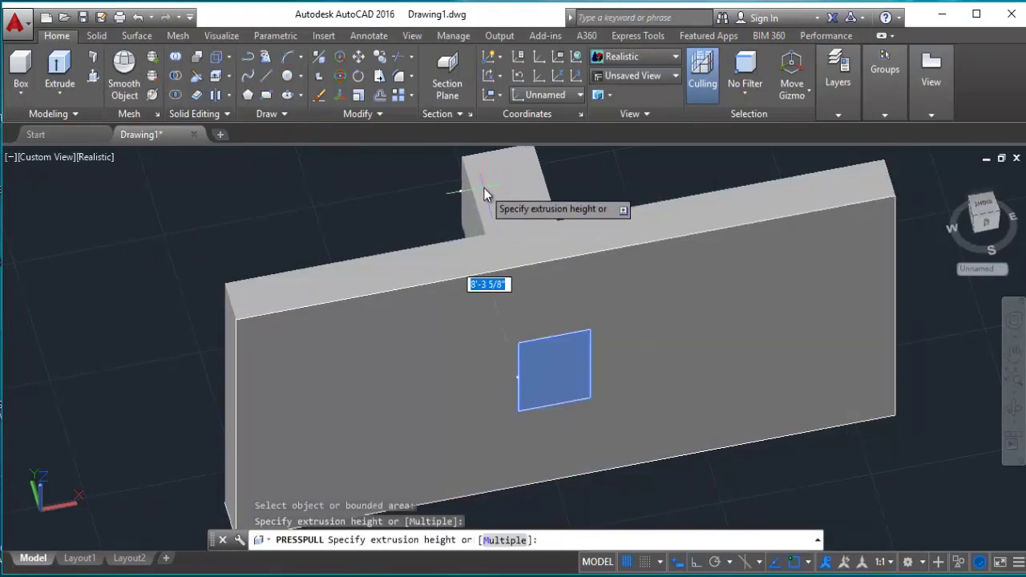
left_click(484, 190)
scroll(558, 444, "up", 3)
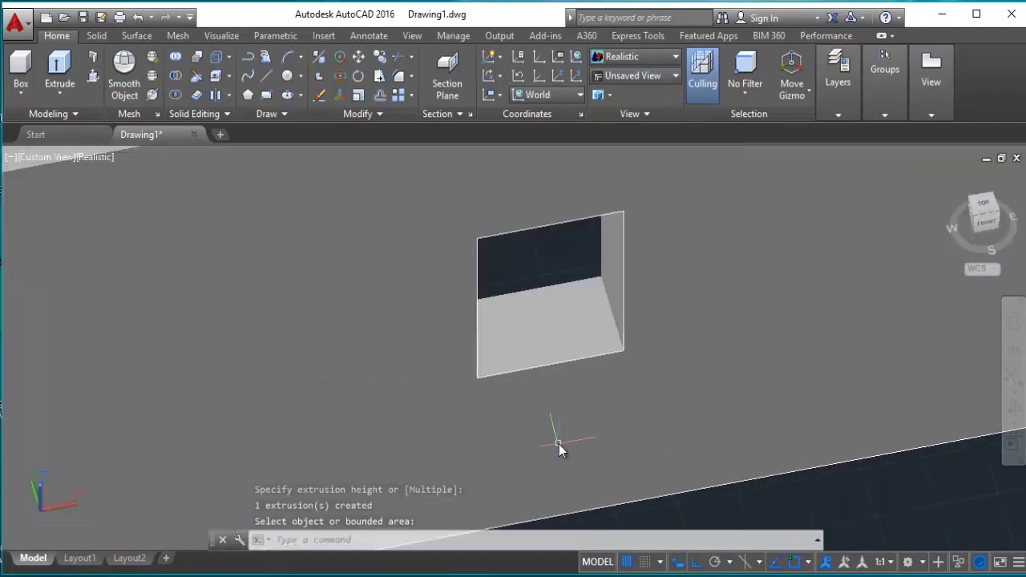
scroll(623, 306, "down", 4)
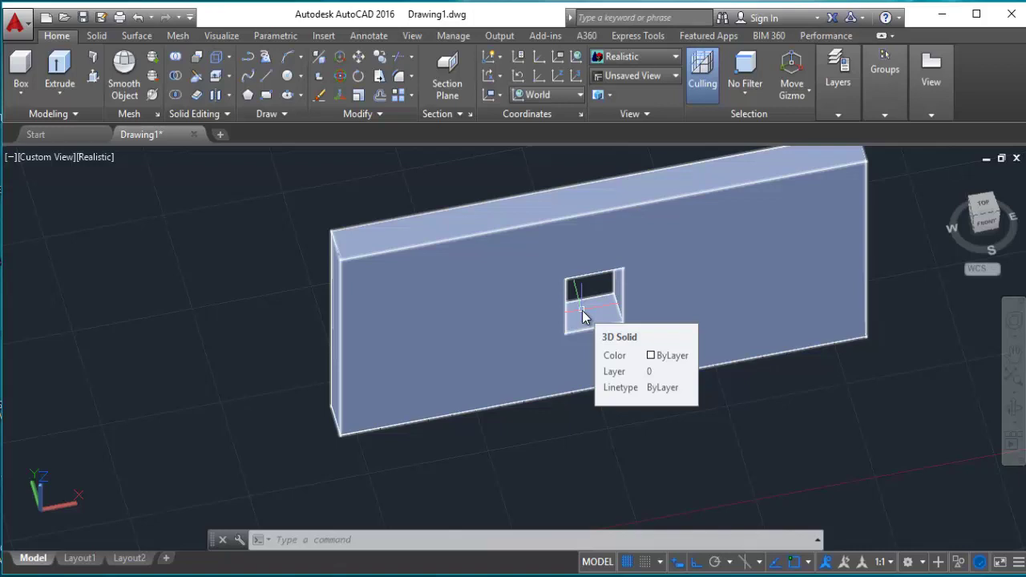
scroll(385, 341, "down", 5)
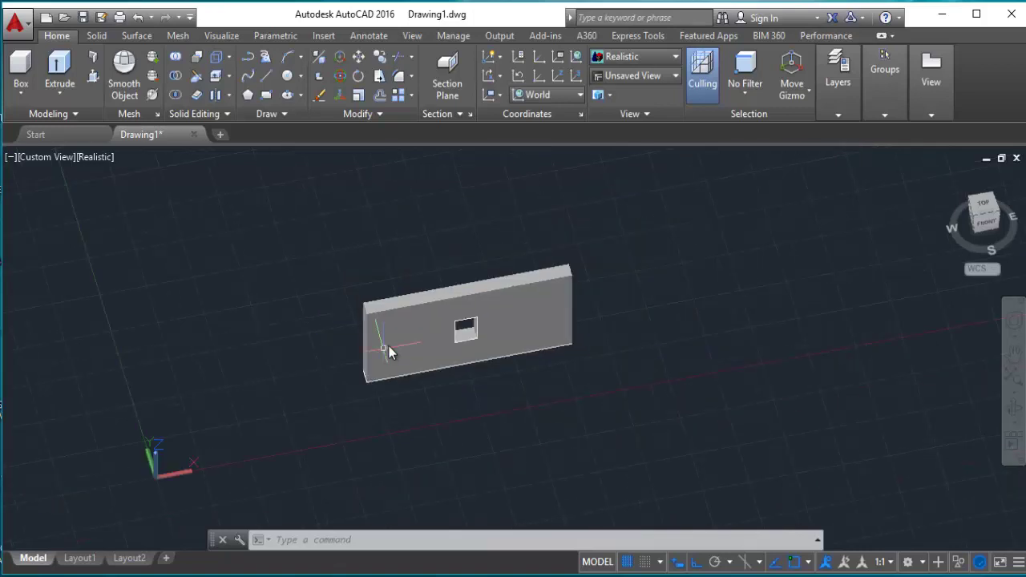
scroll(622, 313, "up", 5)
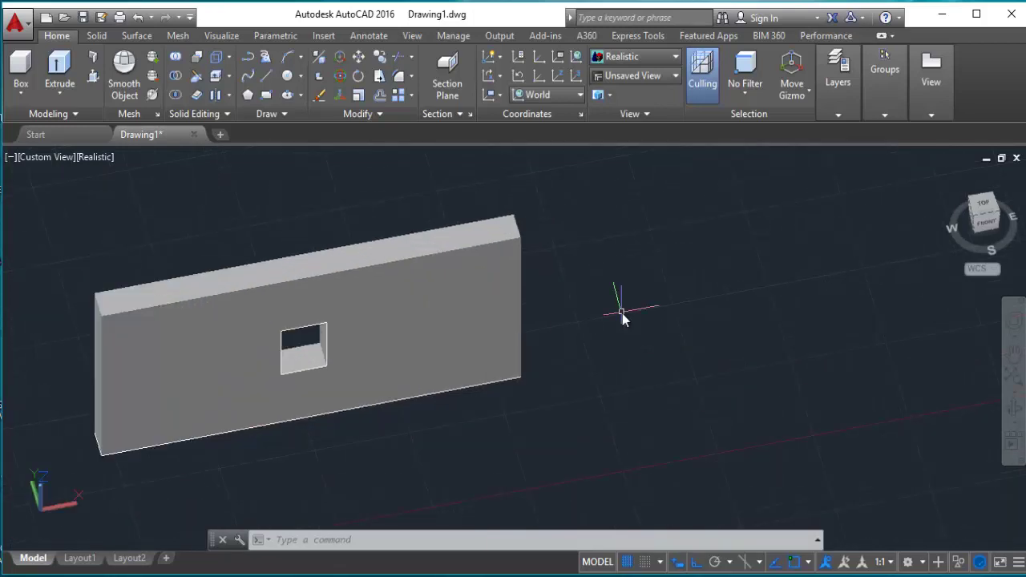